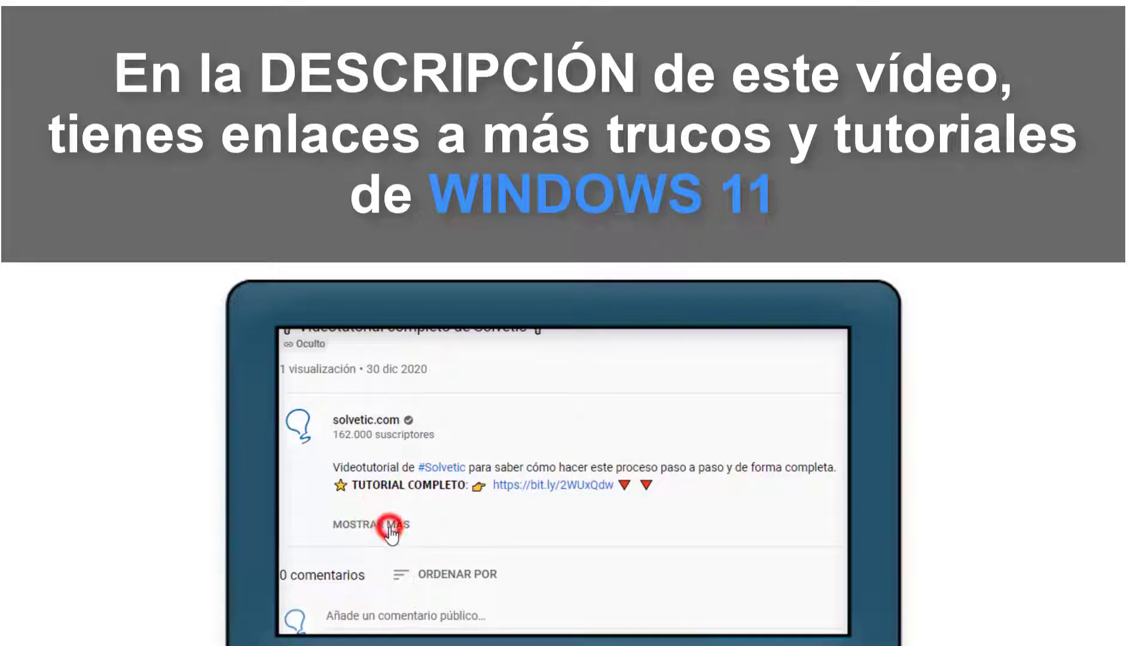
- Bring up the lock-screen password box with Ctrl+Alt+Del and sign in with the account password
left_click(390, 524)
scroll(391, 525, "down", 2)
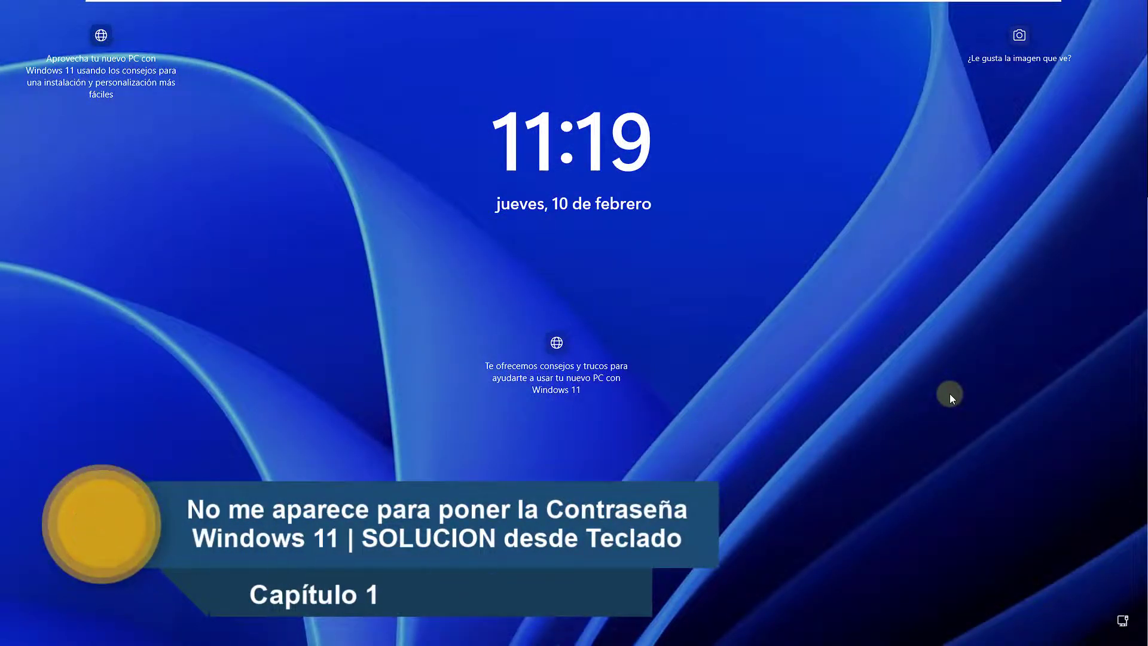
key("ctrl+alt+Delete")
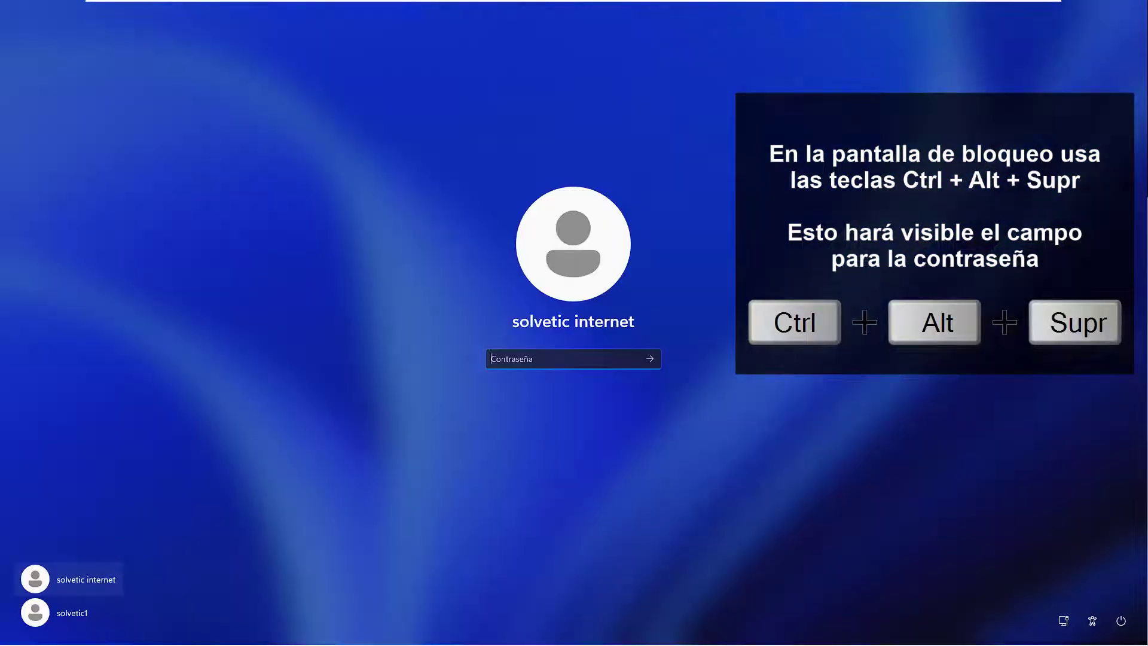
type("*")
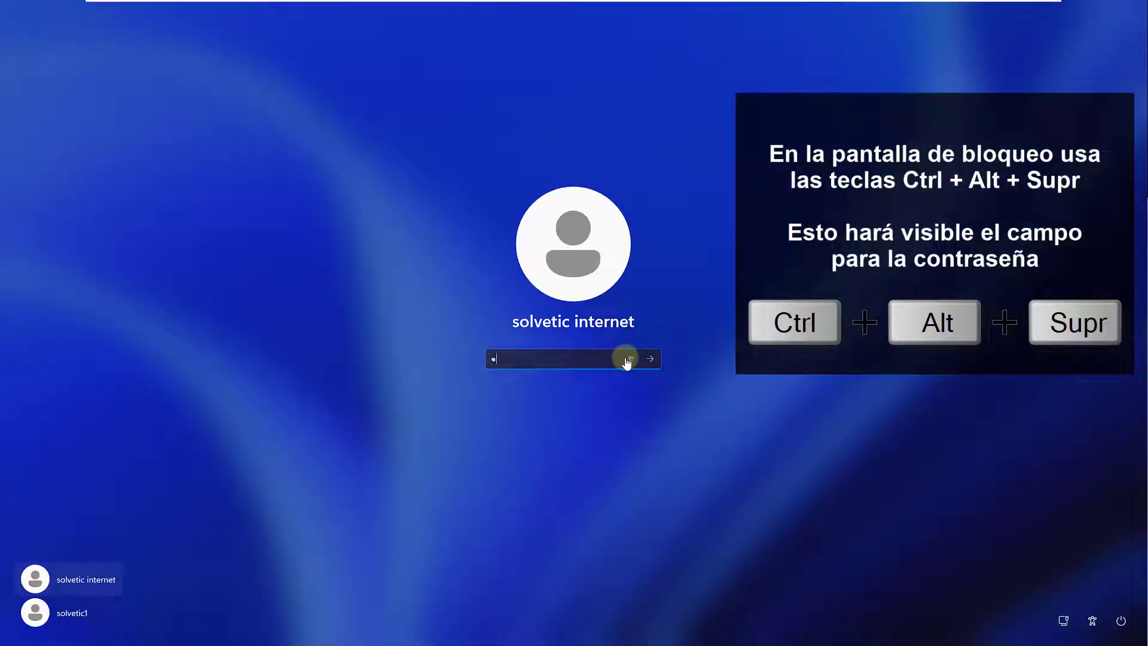
key("Return")
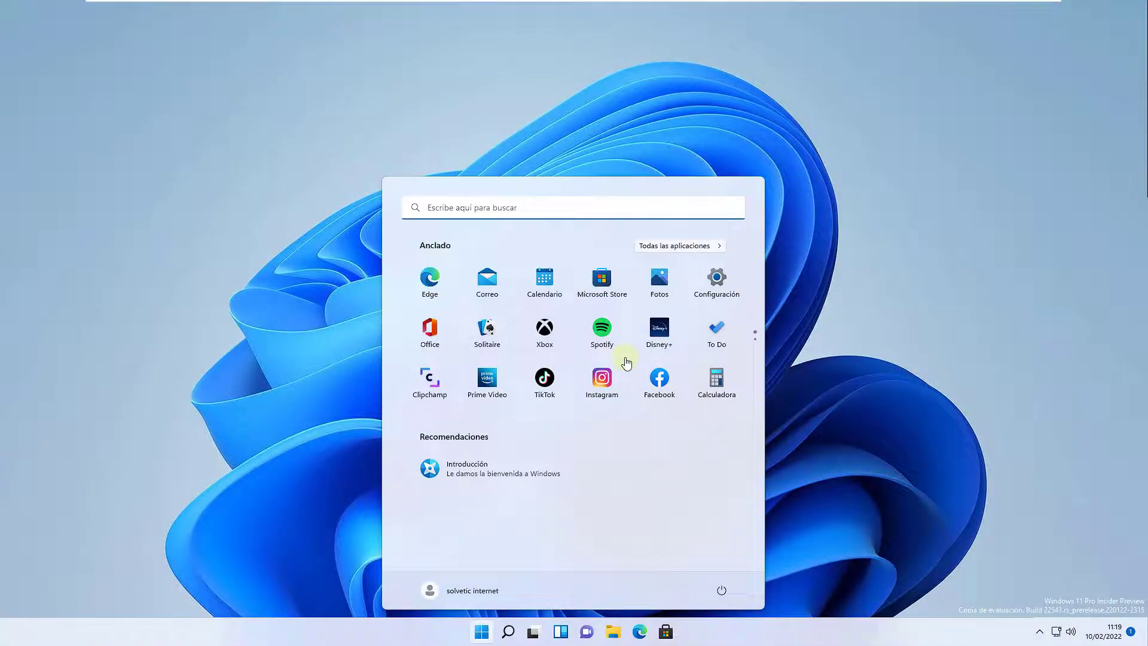
key("Escape")
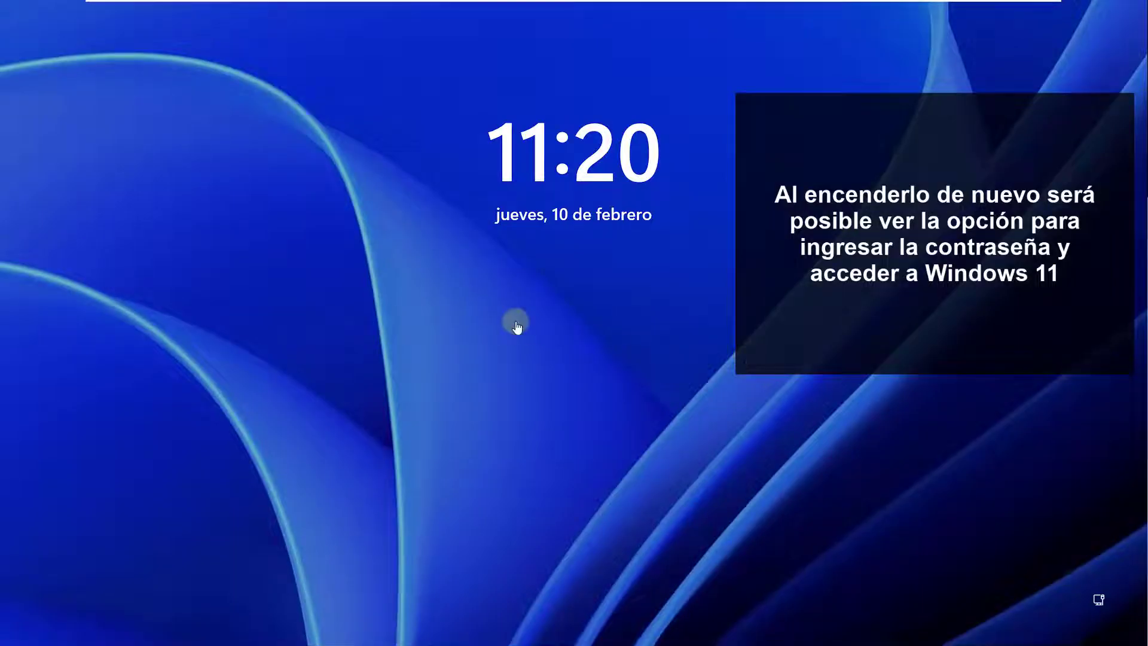
- Wake the lock screen and enter the account password to reach the desktop
left_click(515, 325)
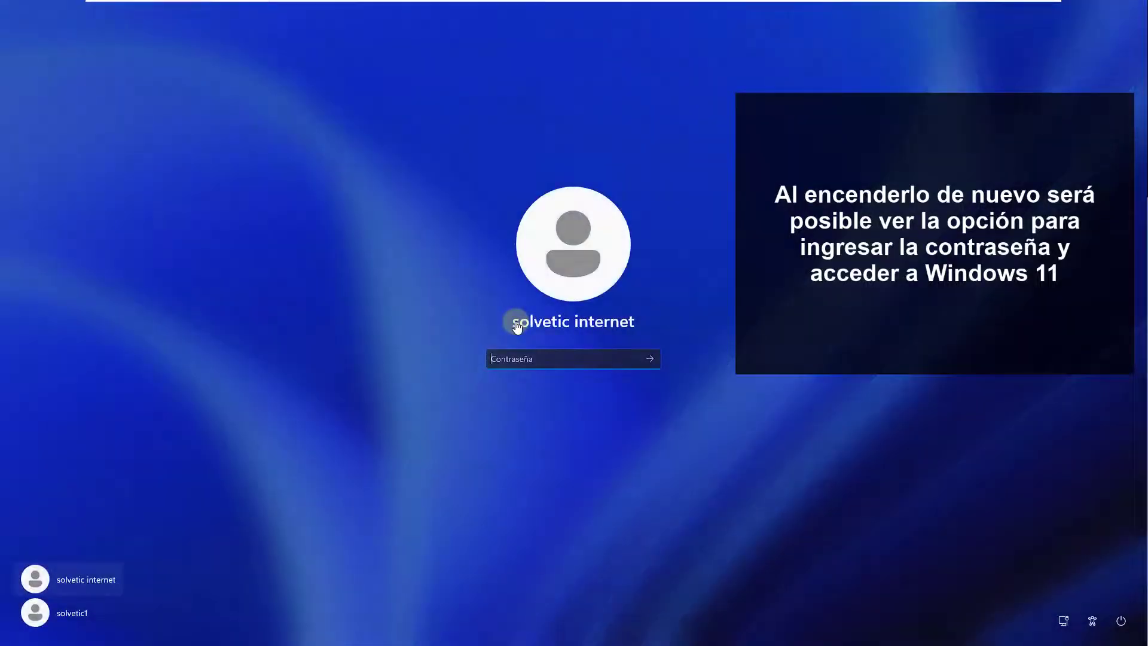
type("••••••••••••")
key("Return")
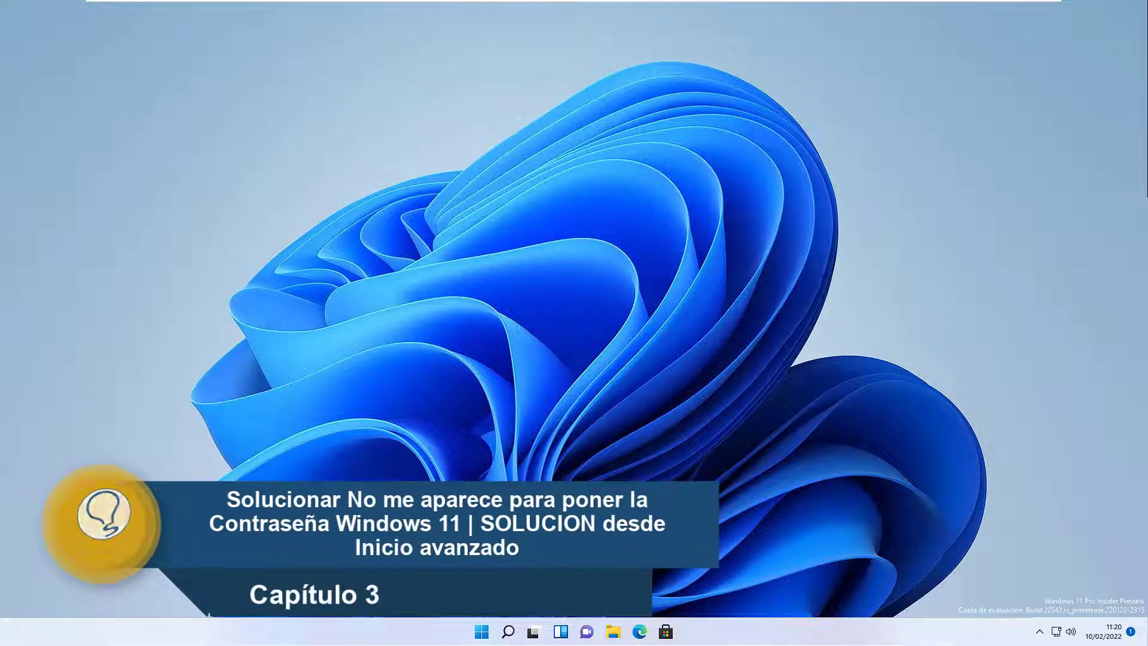
- Lock the PC and use Solucionar problemas > Opciones avanzadas > Configuración de inicio to reboot with F5 (networking)
key("super+l")
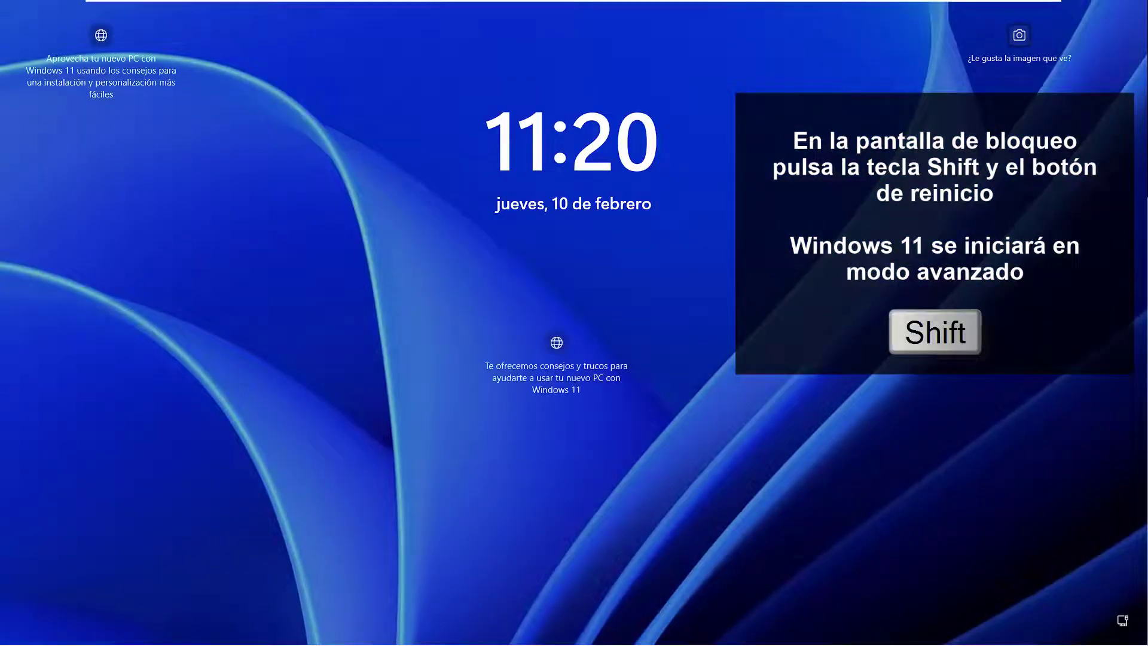
key("Return")
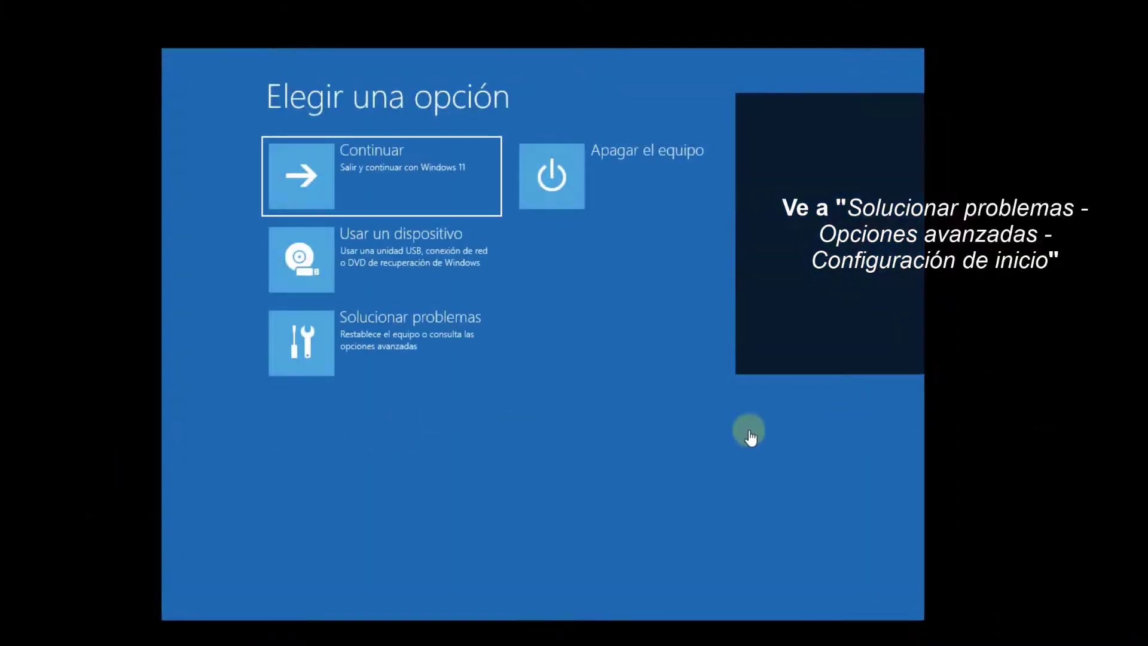
left_click(451, 358)
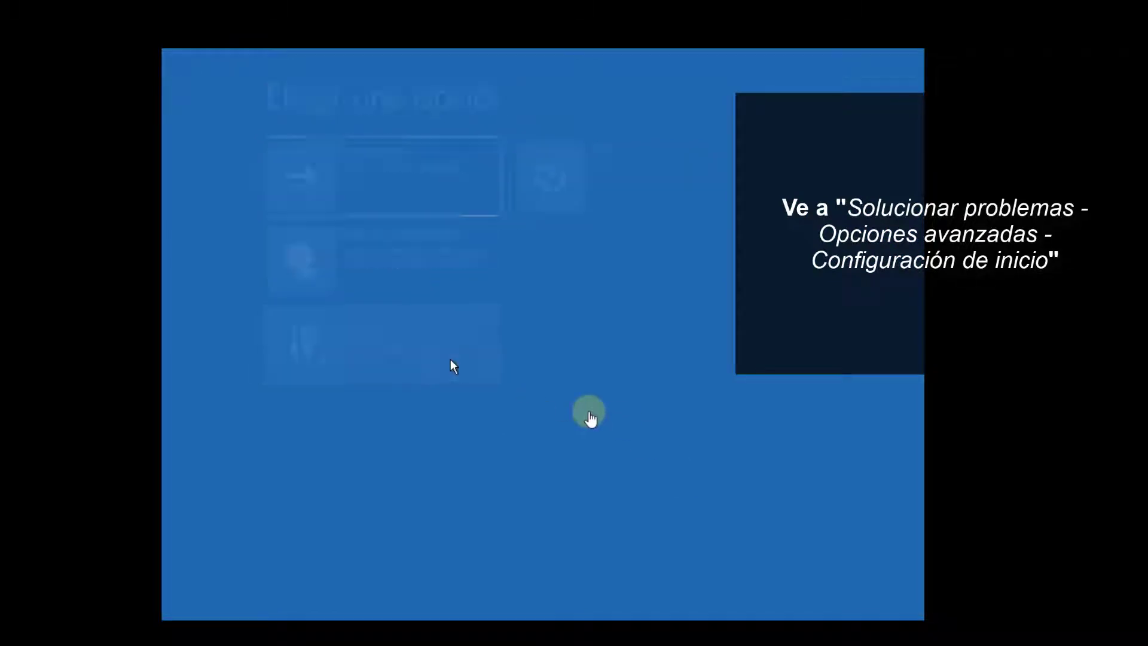
left_click(434, 277)
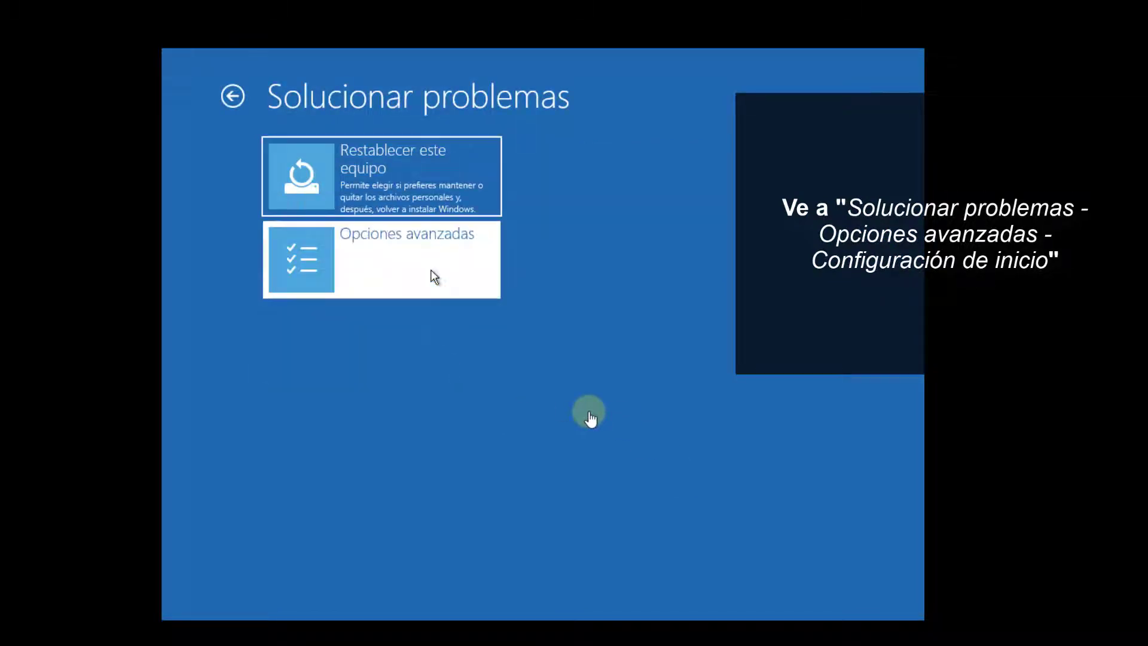
left_click(434, 276)
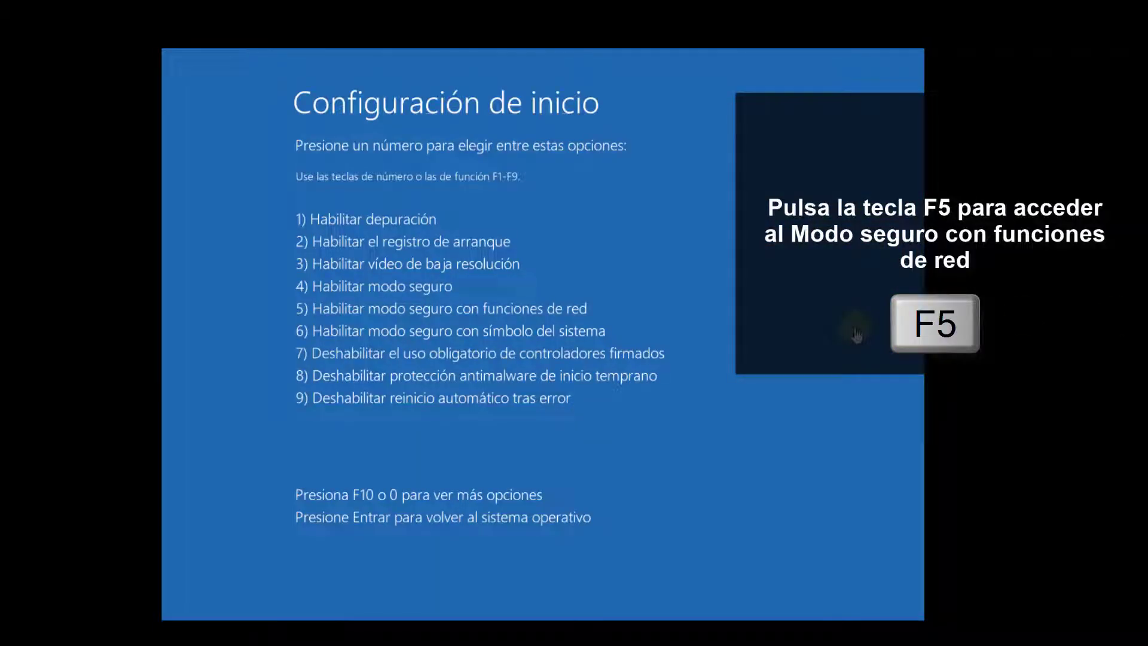
key("F5")
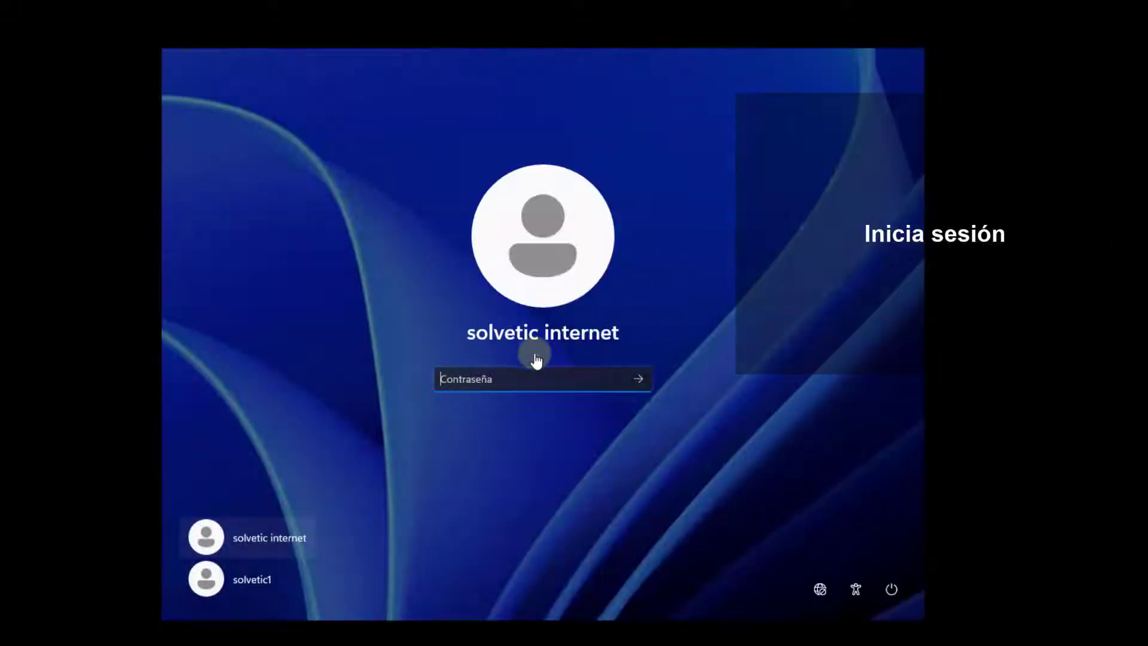
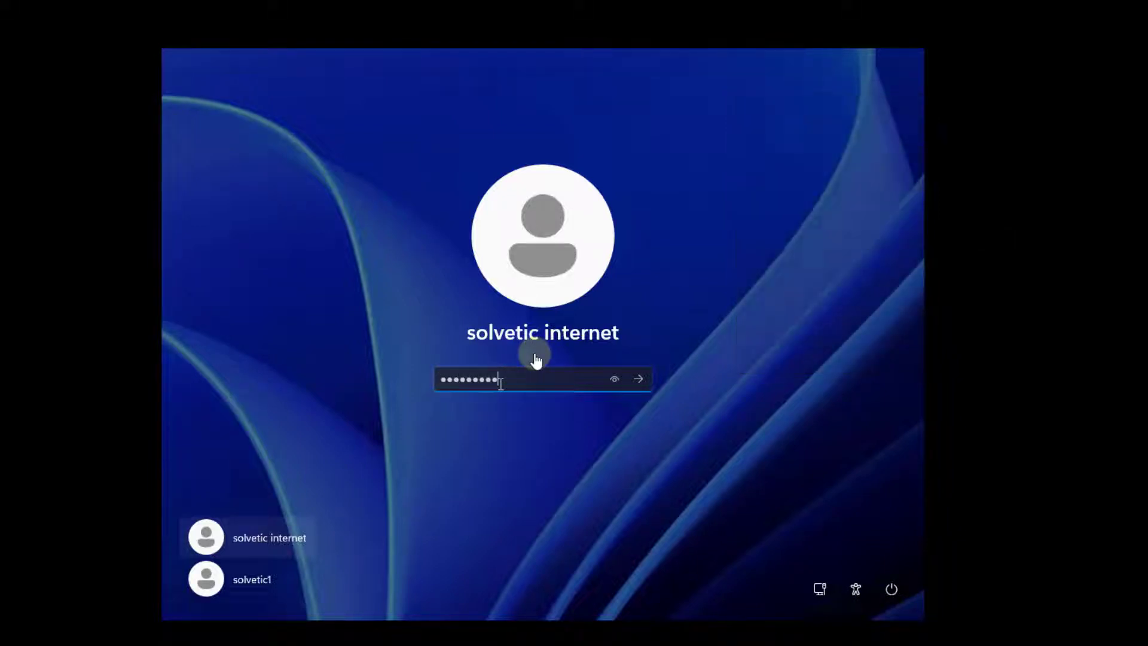
- Enter the account password at the Safe Mode sign-in and close the auto-opened Edge window
key("Return")
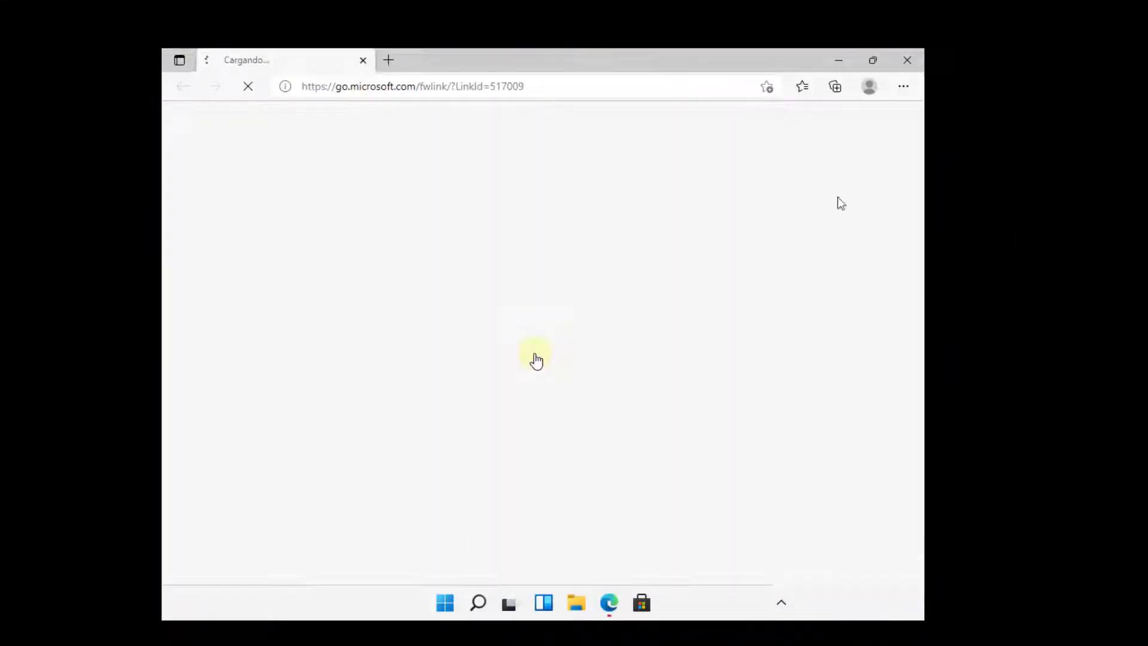
left_click(913, 58)
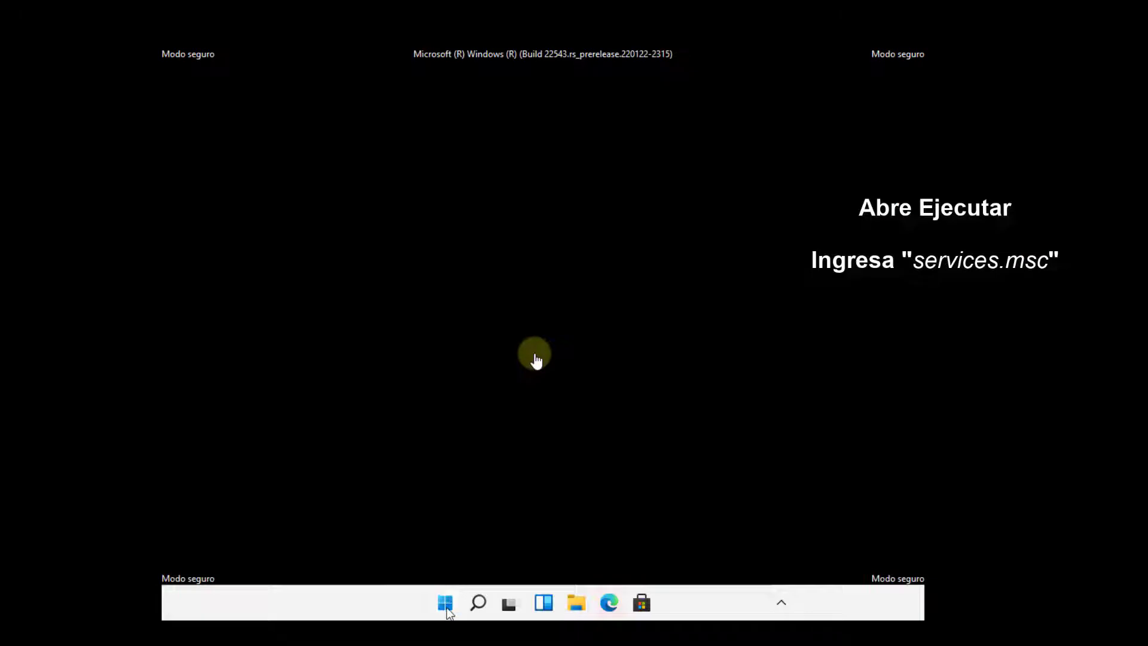
- Launch services.msc from the Ejecutar box on the Start right-click menu
right_click(445, 603)
left_click(479, 518)
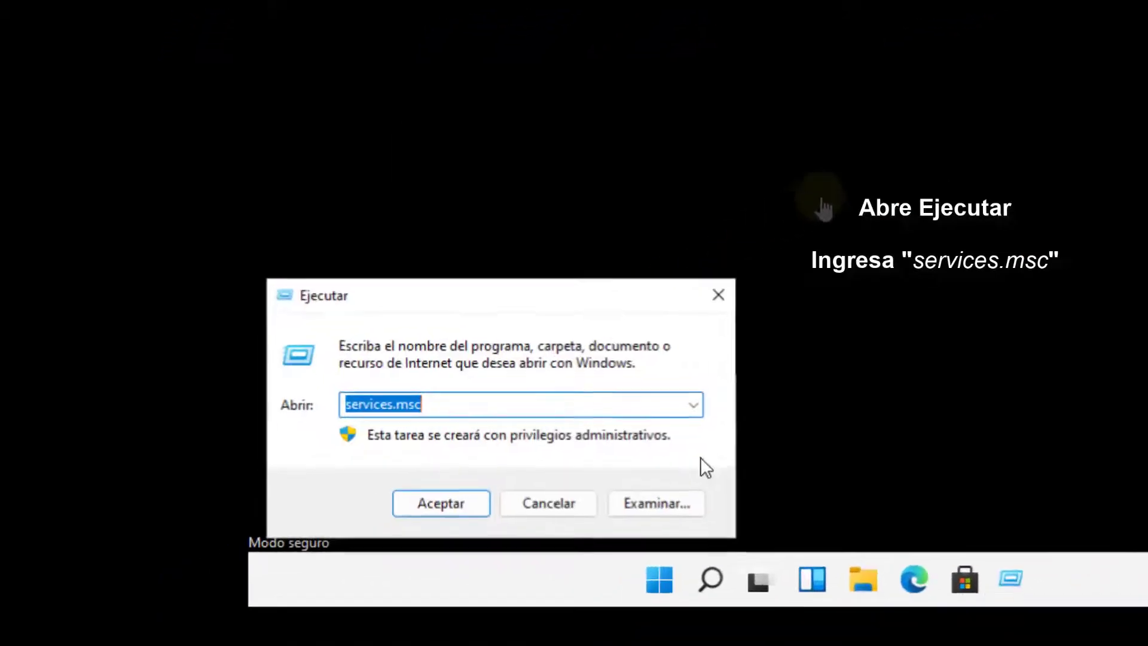
type("service")
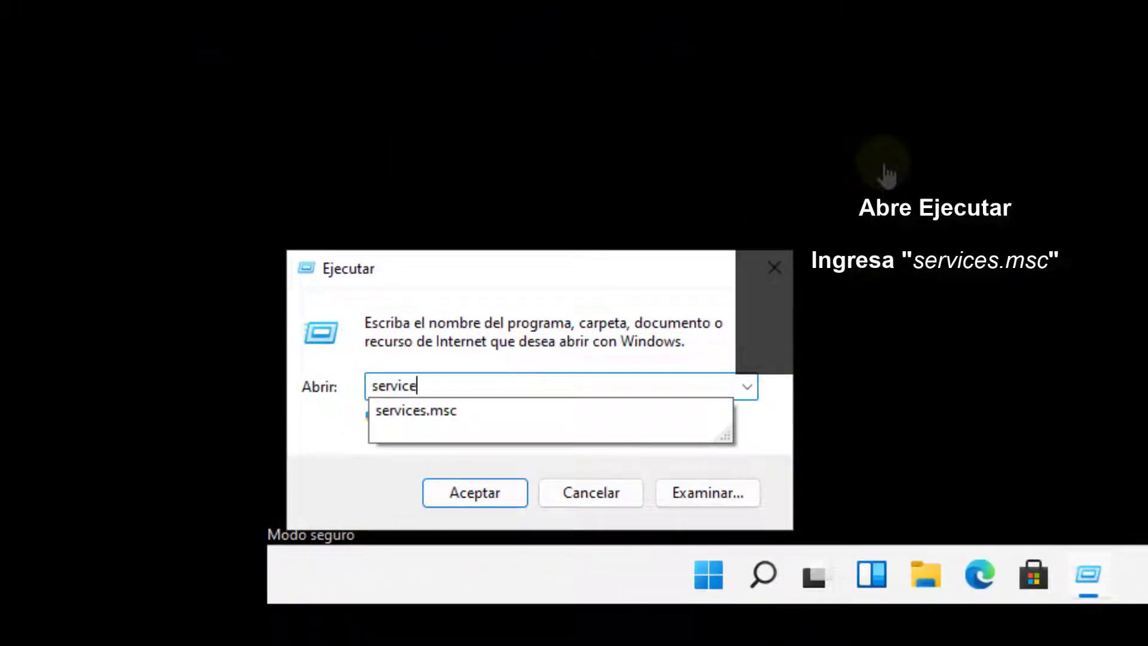
type("s.msc")
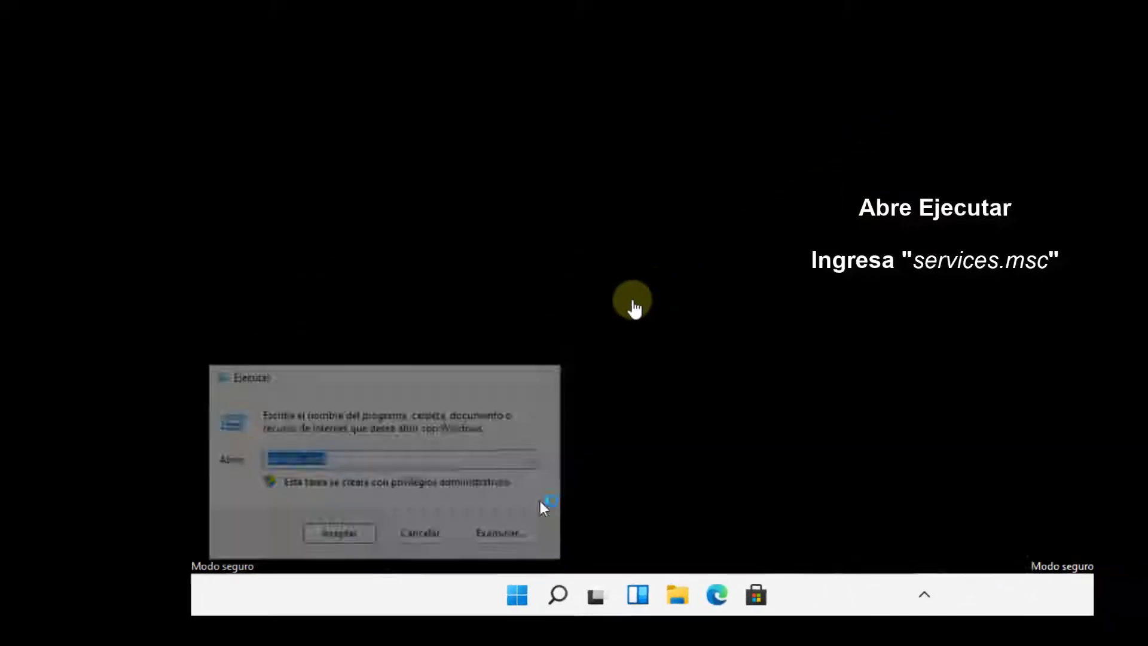
key("Return")
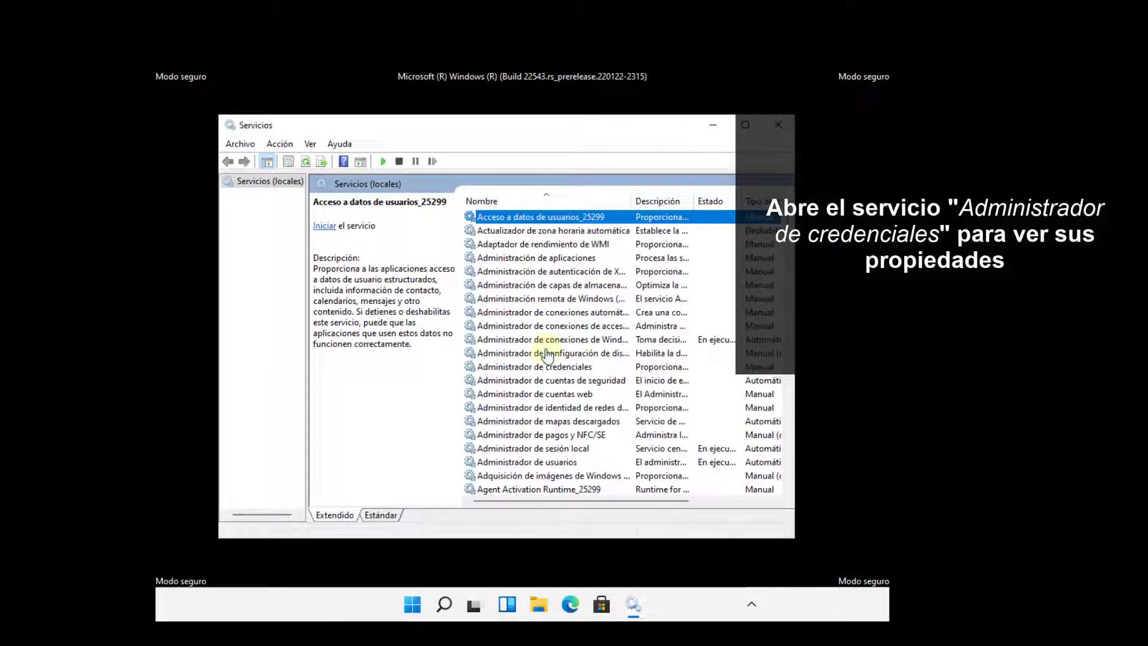
- Set Administrador de credenciales to Automático, start it, apply, and close Servicios
double_click(544, 368)
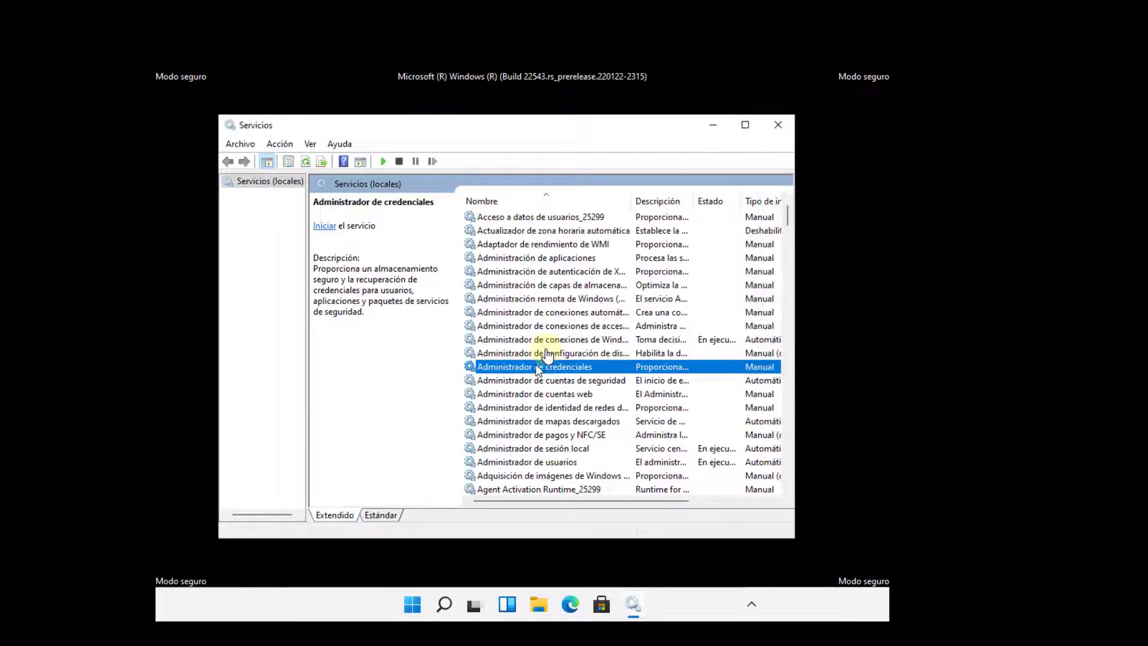
left_click(541, 312)
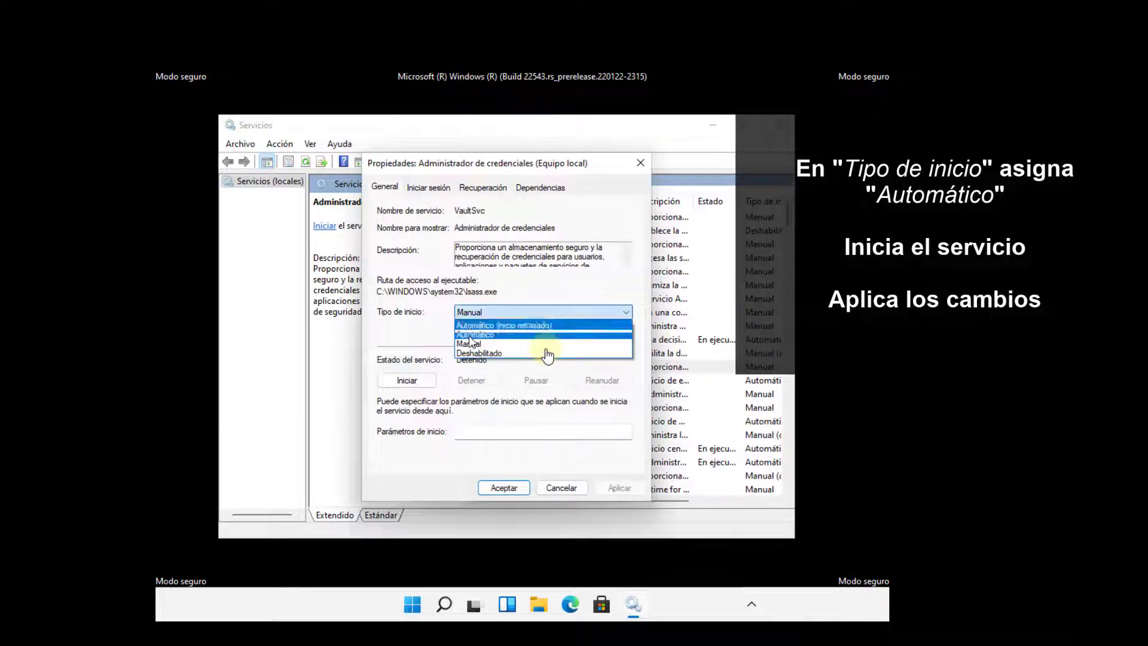
left_click(473, 334)
left_click(418, 382)
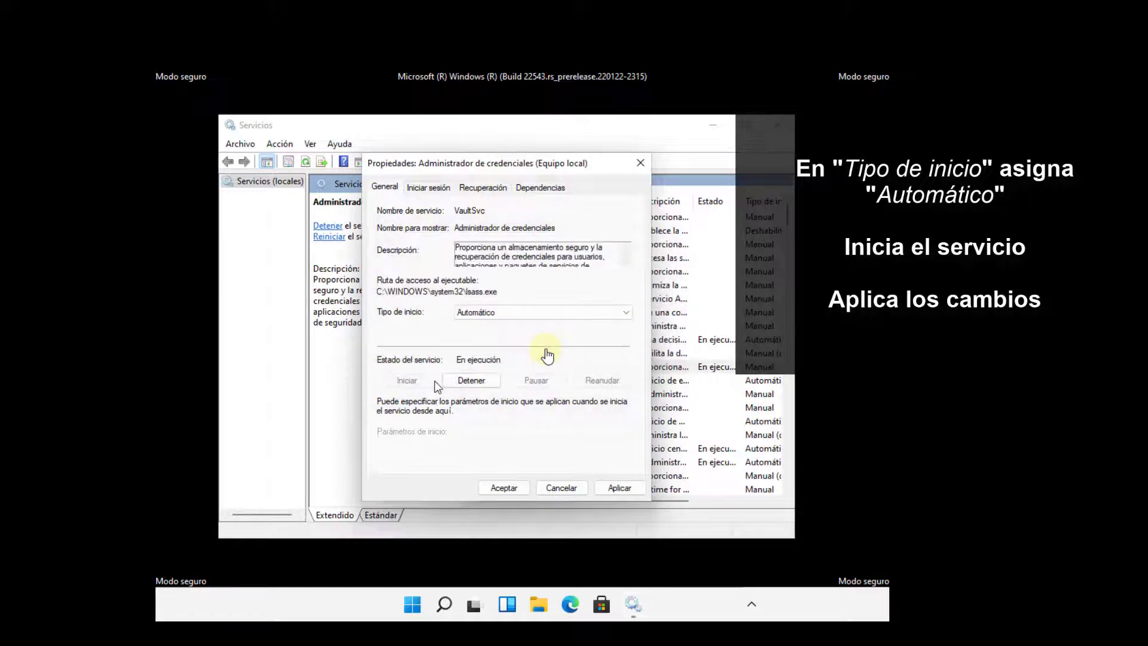
left_click(618, 488)
left_click(503, 488)
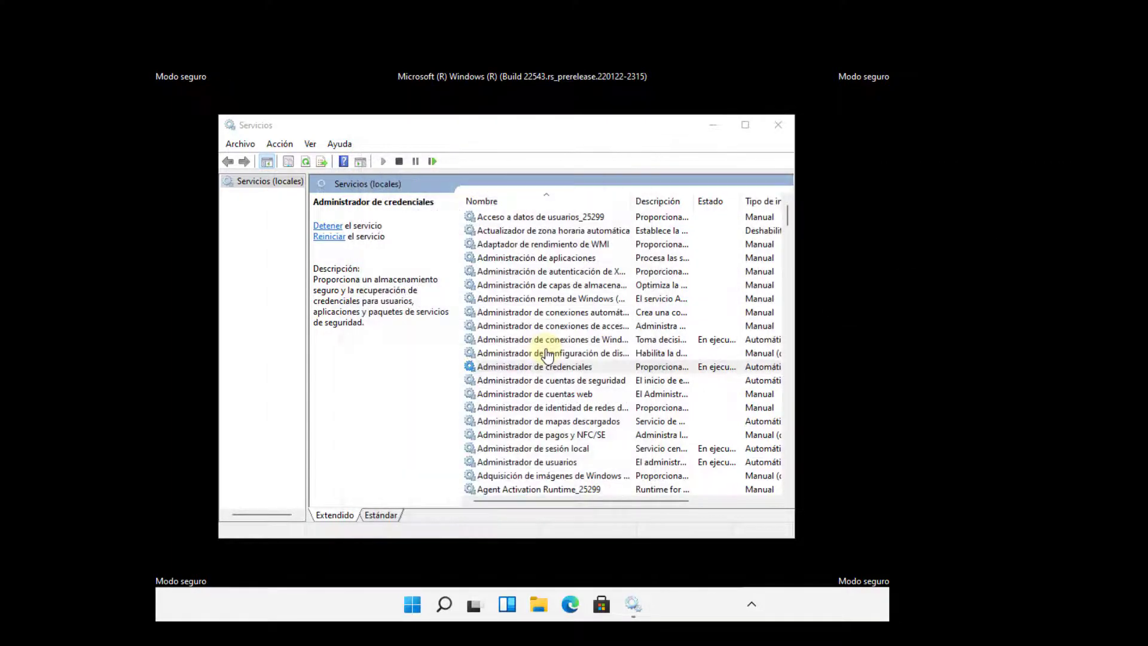
left_click(777, 127)
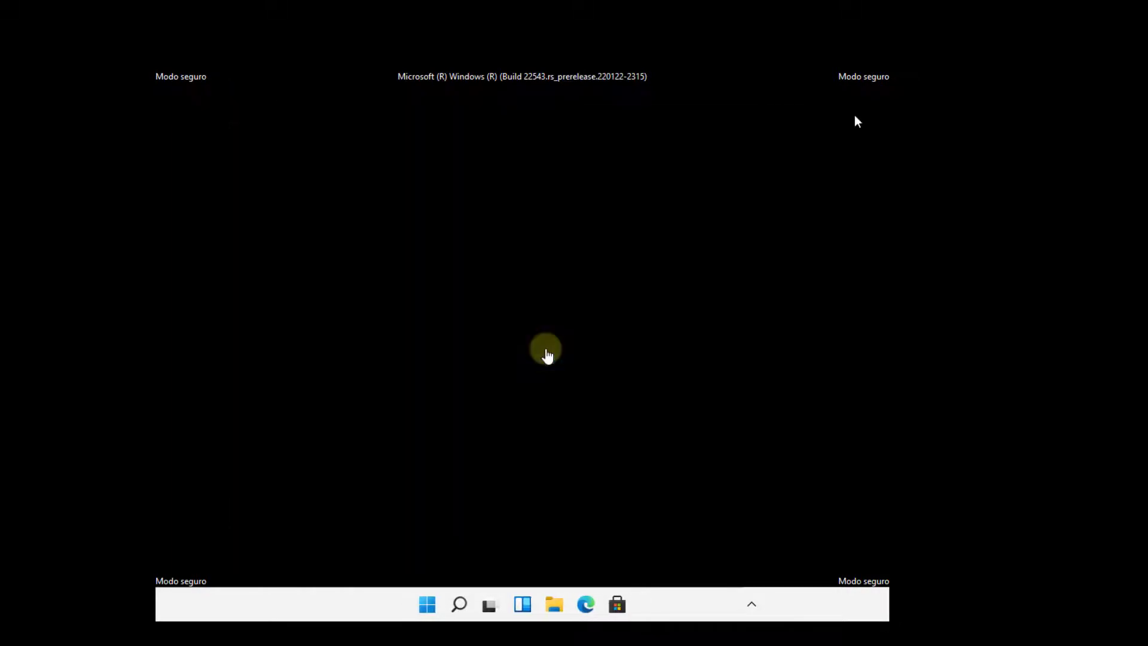
- Open msconfig, confirm Arranque a prueba de errores is unchecked on Arranque, and cancel
right_click(428, 602)
left_click(433, 525)
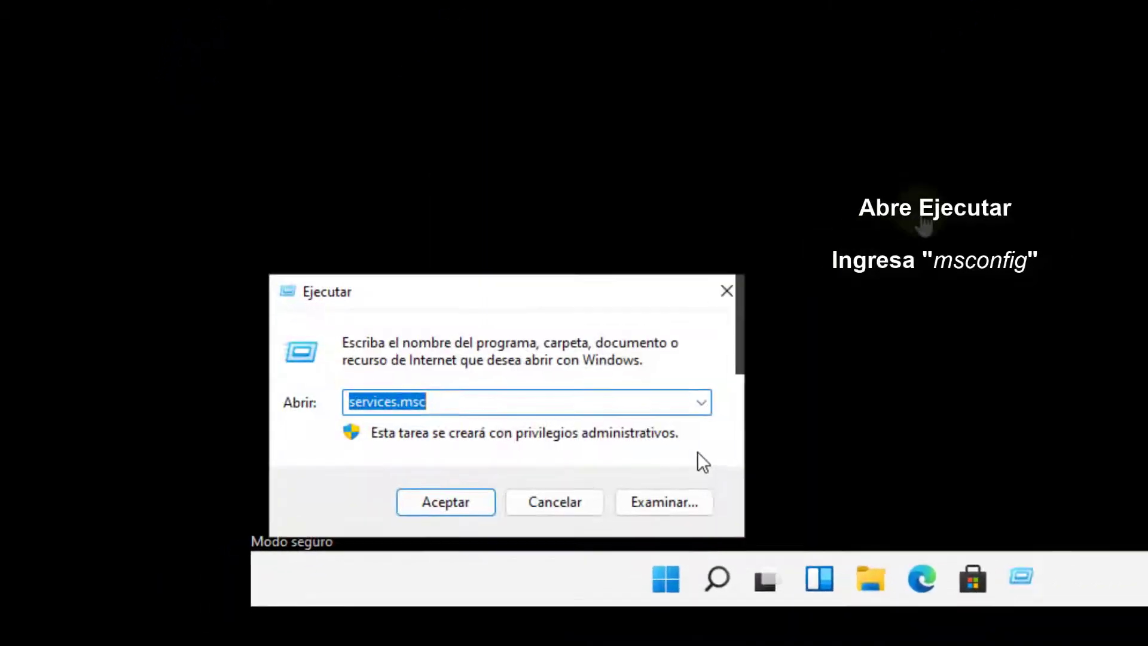
type("msconfig")
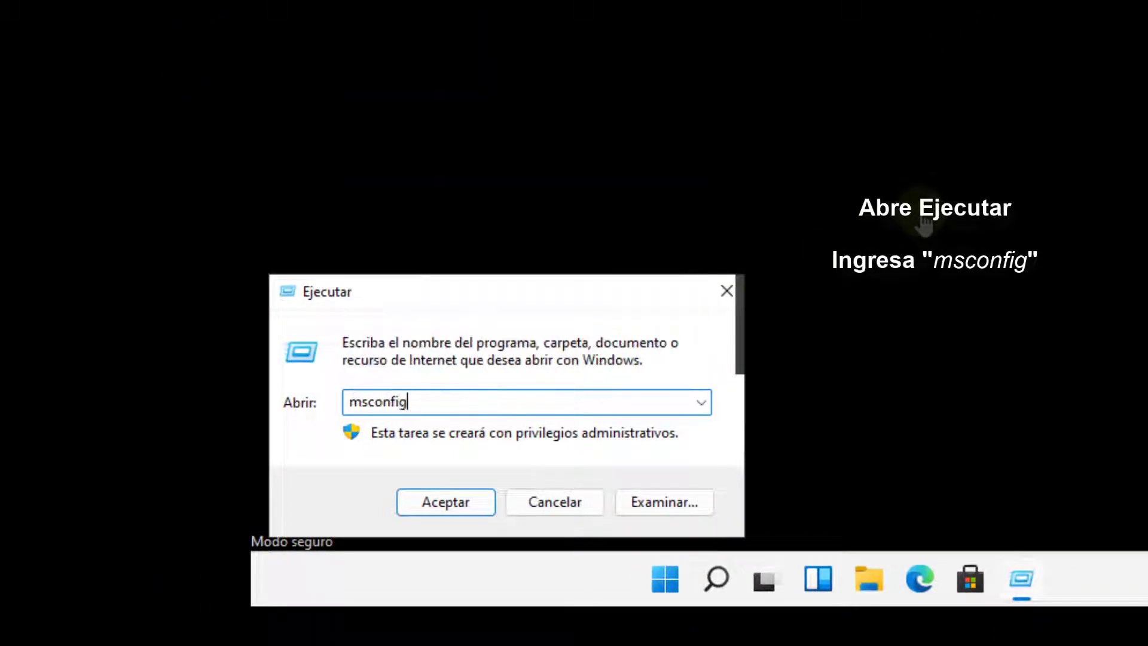
left_click(445, 502)
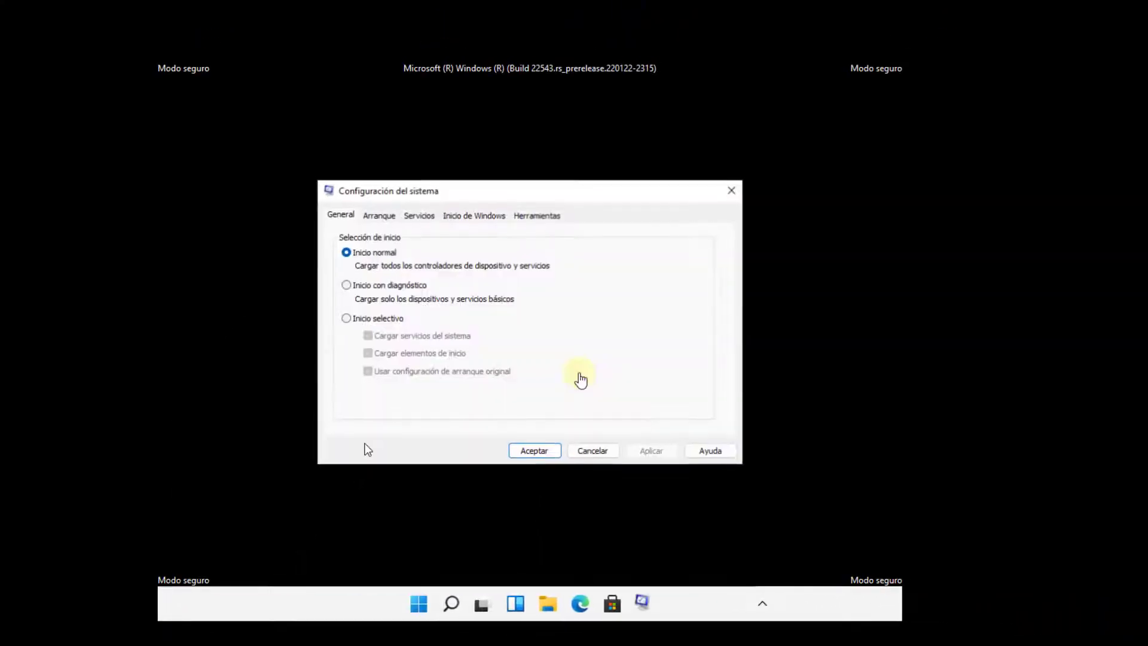
left_click(379, 217)
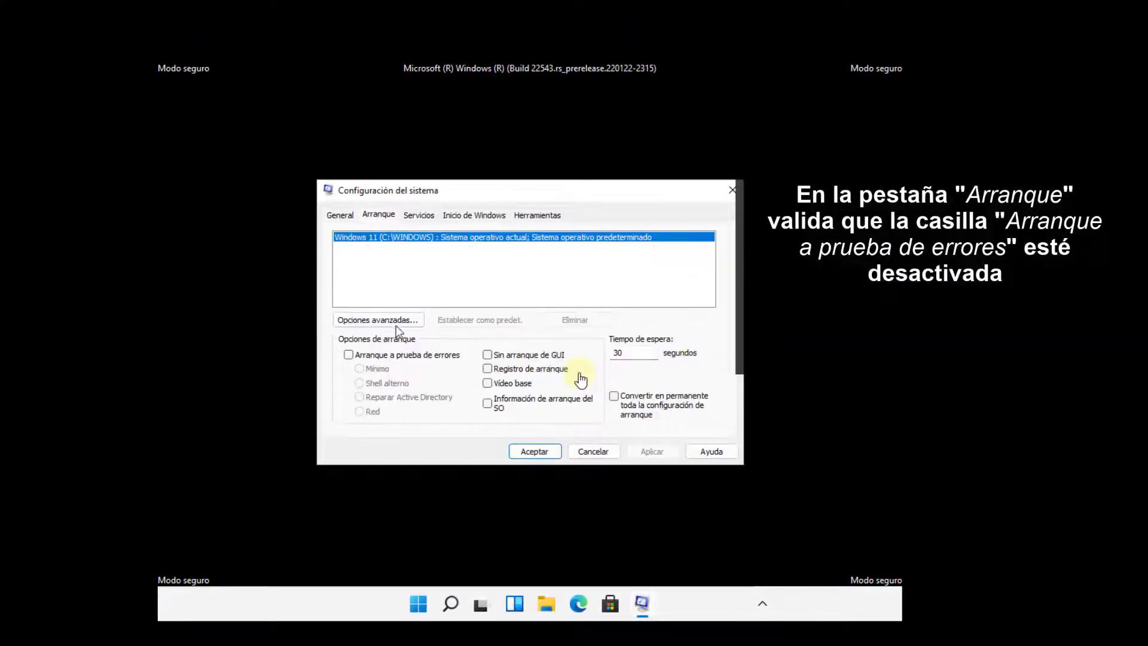
left_click(593, 451)
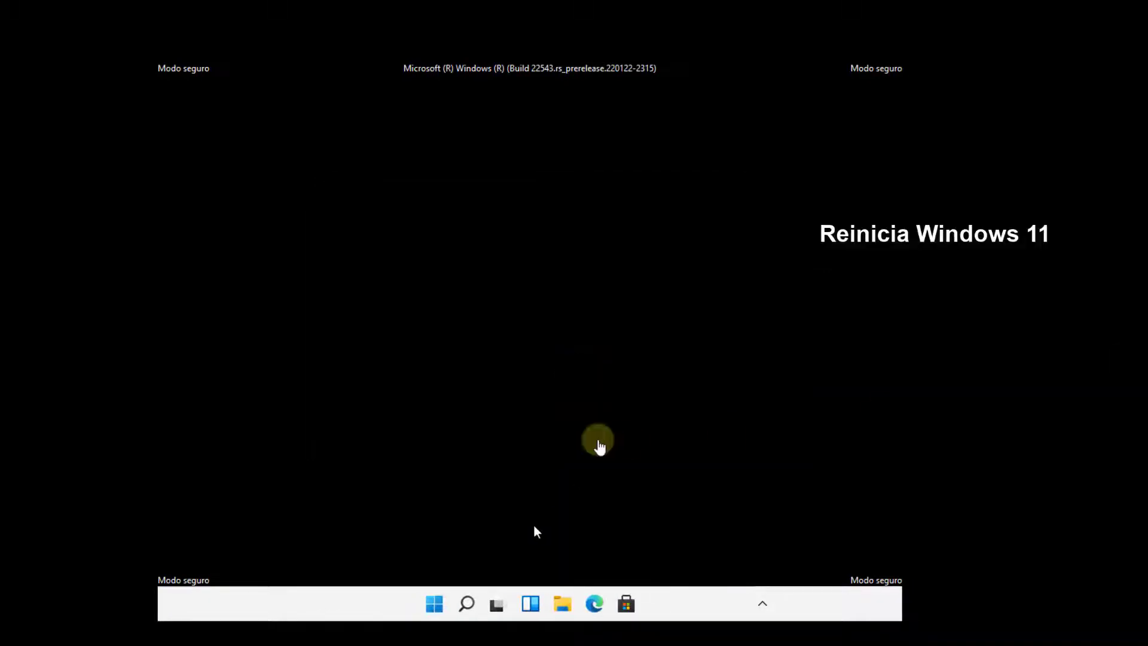
- Restart Windows from the Start menu's power options
left_click(435, 603)
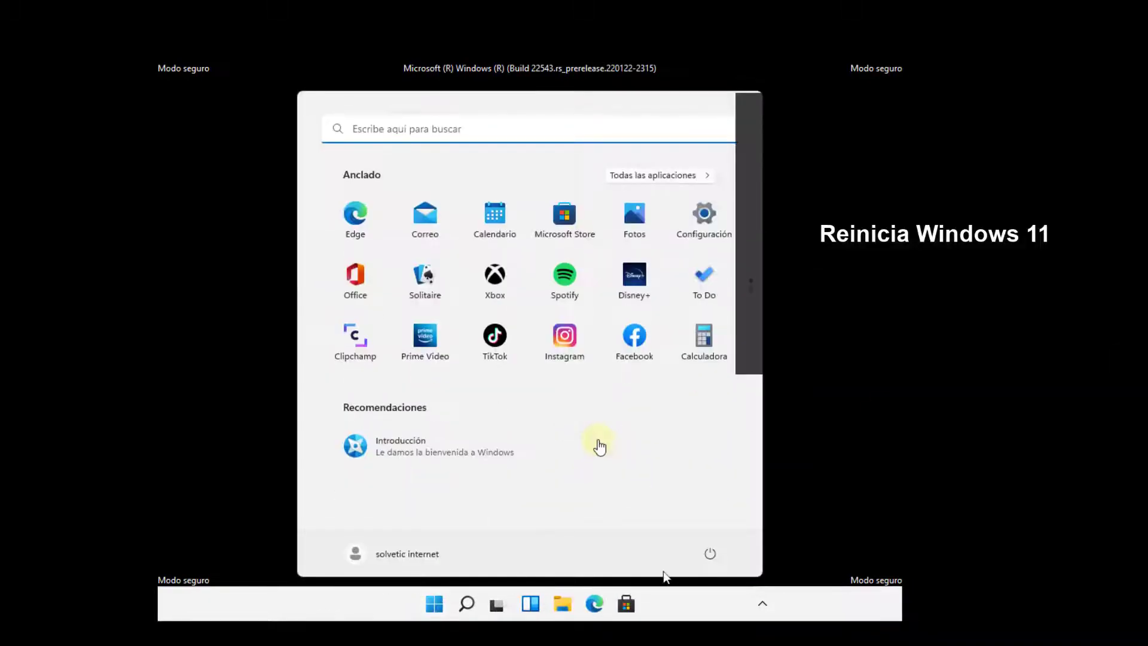
left_click(709, 553)
left_click(676, 523)
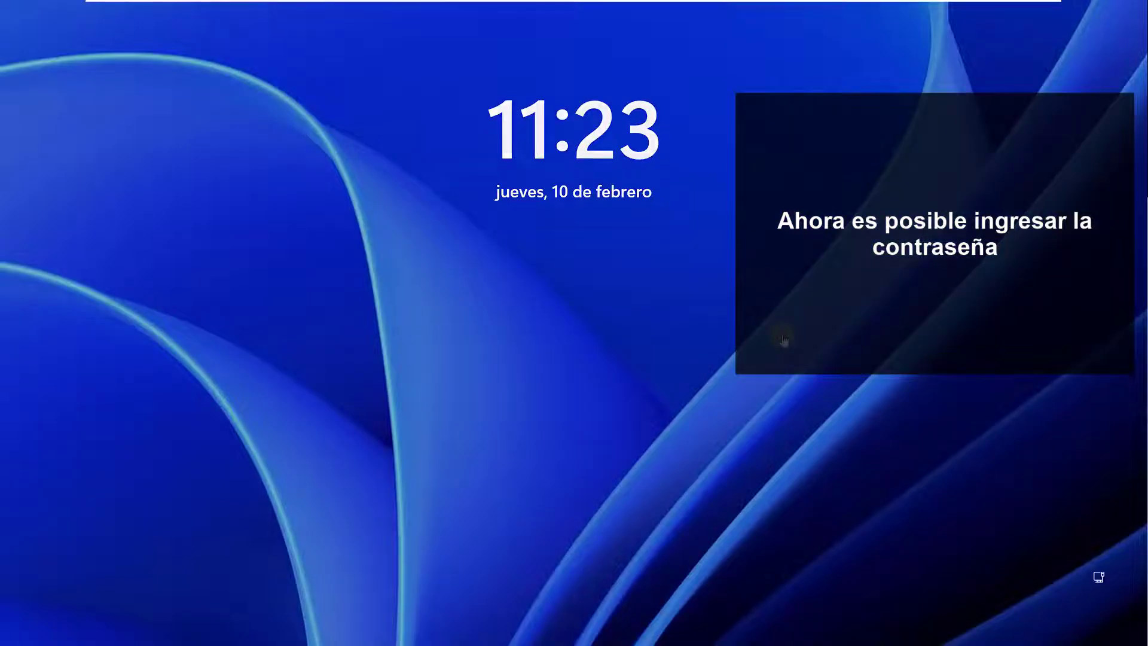
- Dismiss the lock screen and sign in by typing the account password in Contraseña
left_click(783, 338)
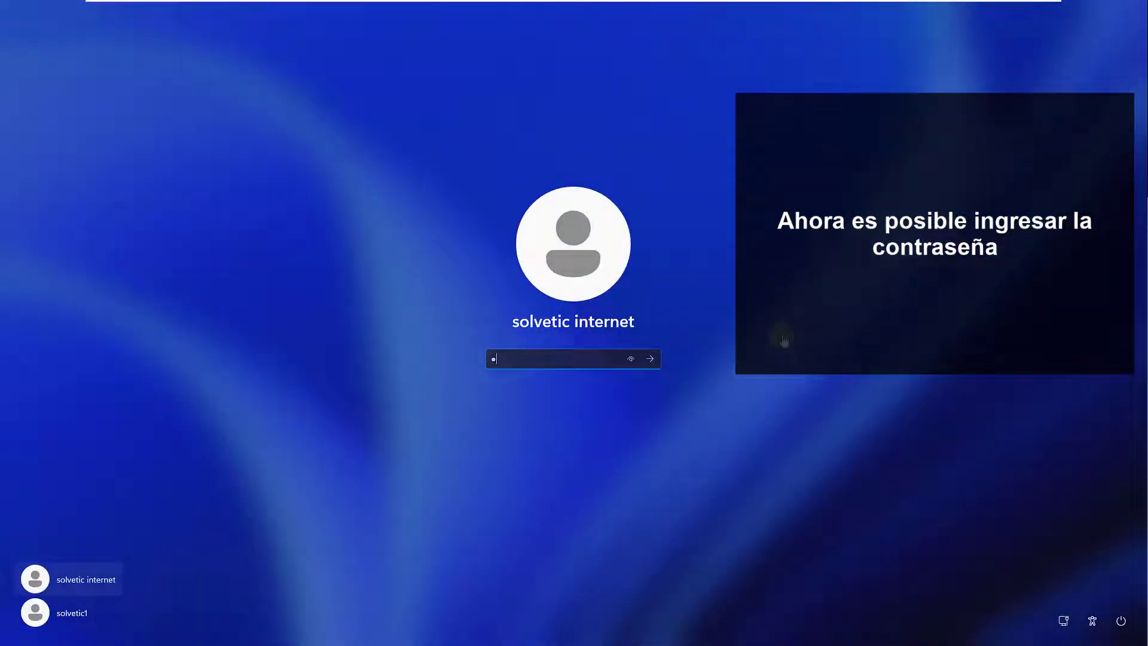
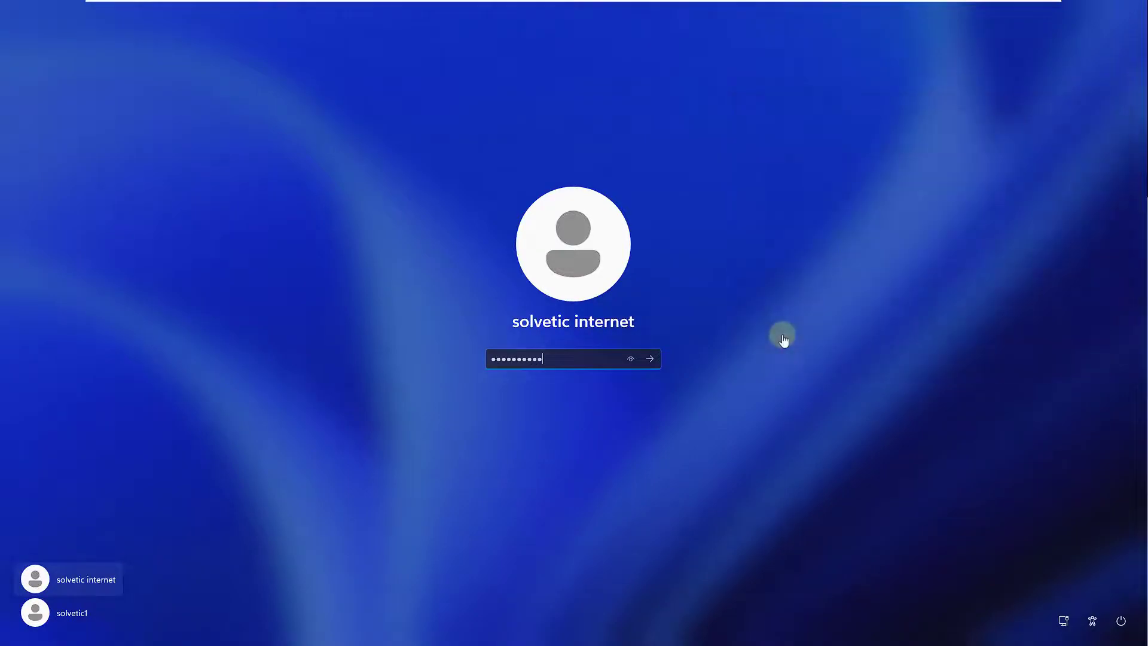
key("Return")
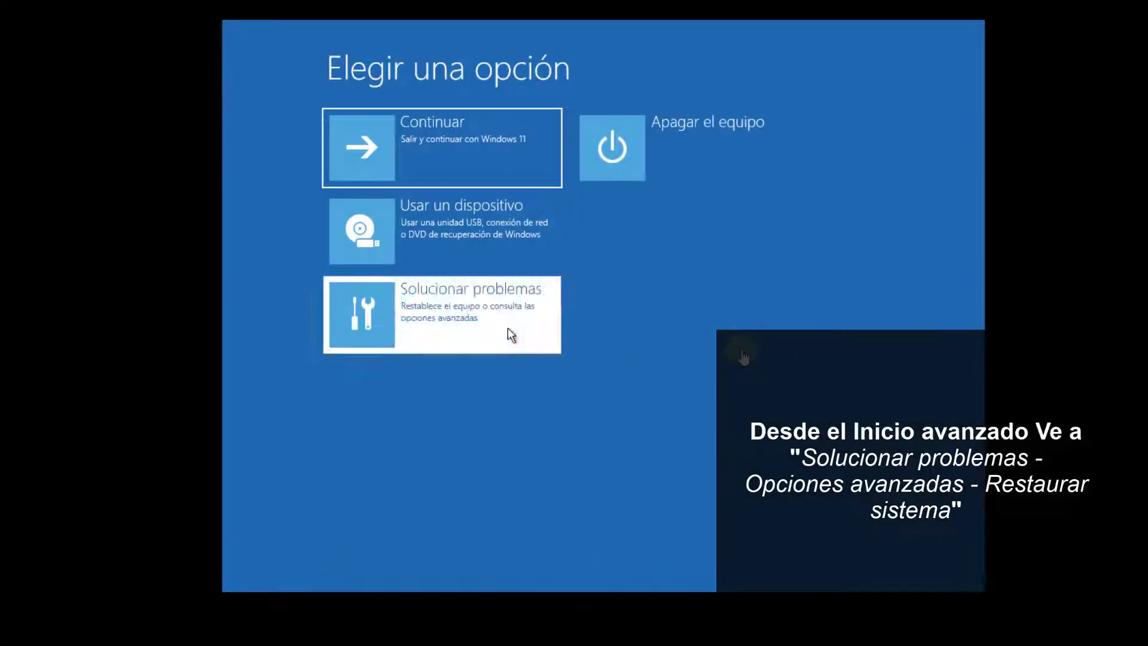
- Run System Restore from recovery, choosing the 10/02/2022 15:47:11 Instalador de Módulos de Windows point, and confirm
left_click(512, 328)
left_click(487, 239)
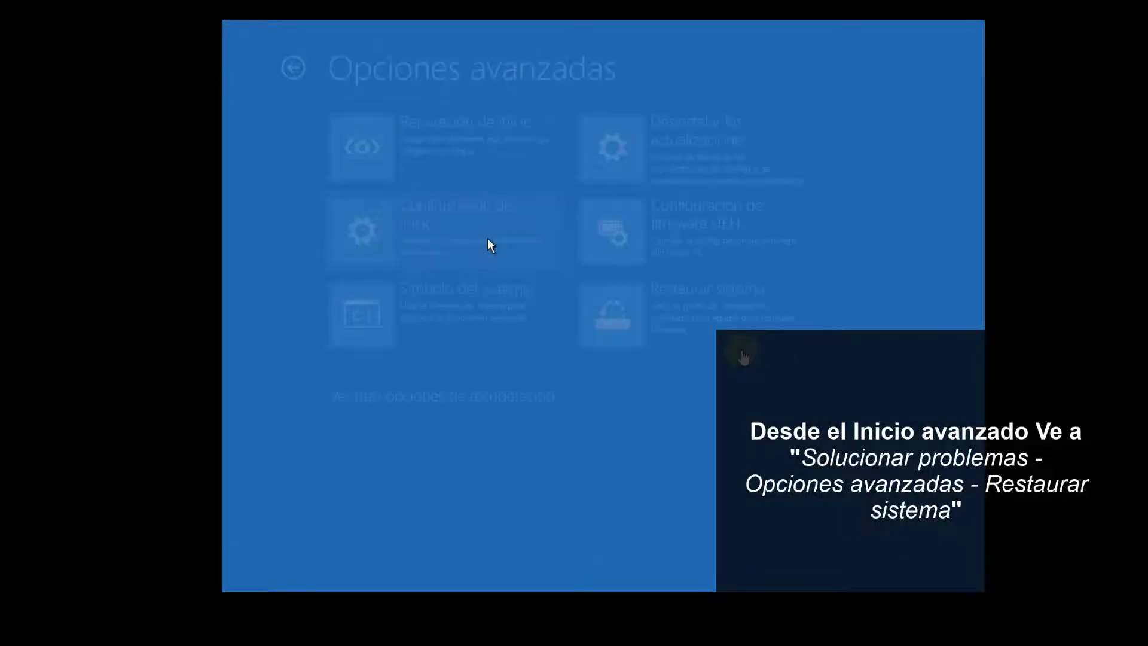
left_click(714, 305)
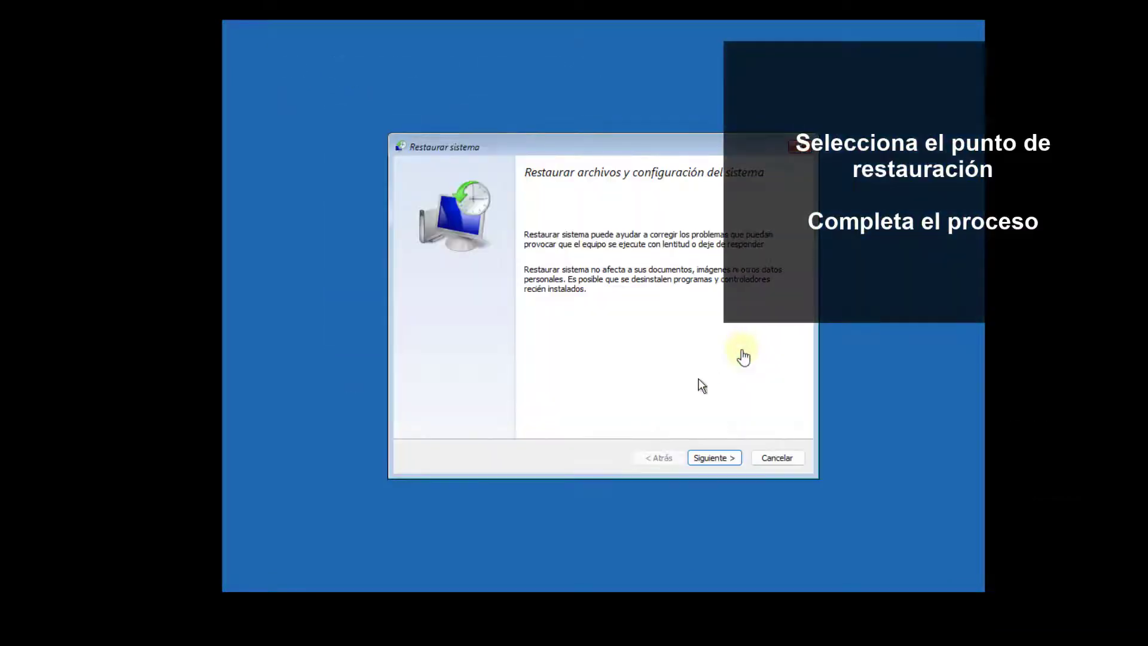
left_click(714, 458)
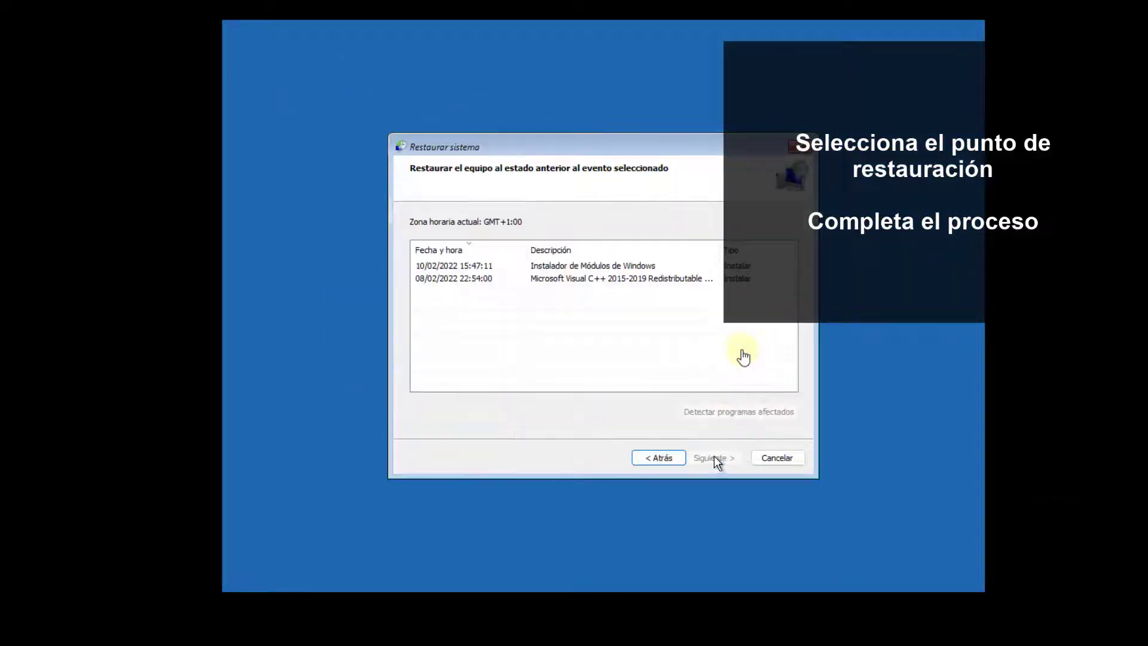
left_click(583, 279)
left_click(581, 268)
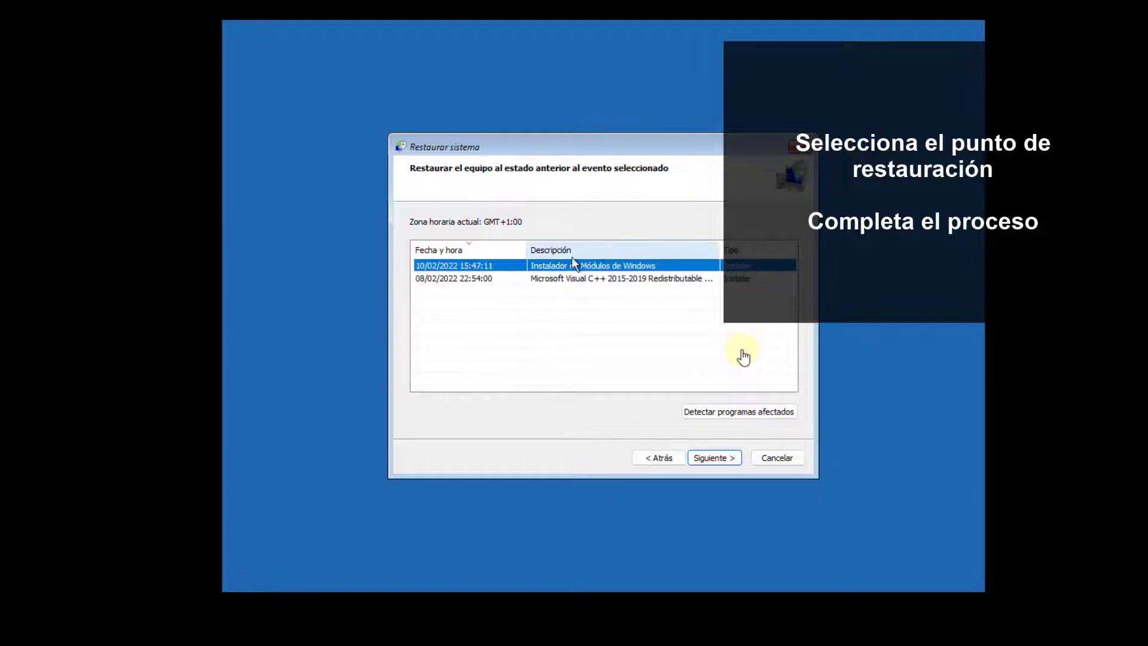
left_click(715, 458)
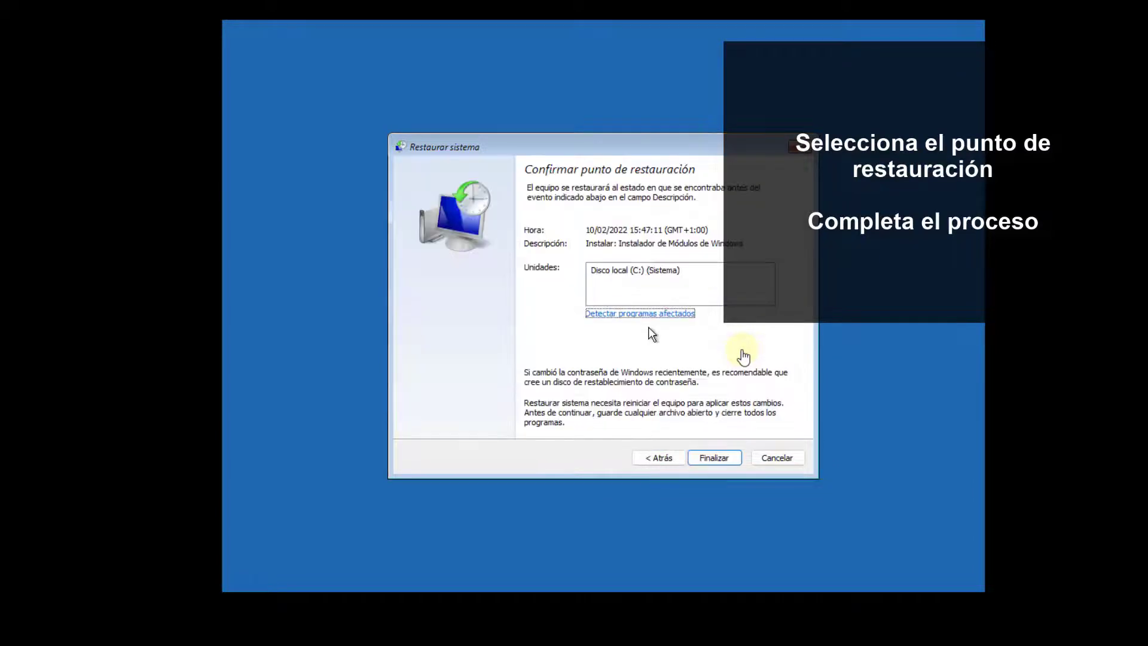
left_click(714, 458)
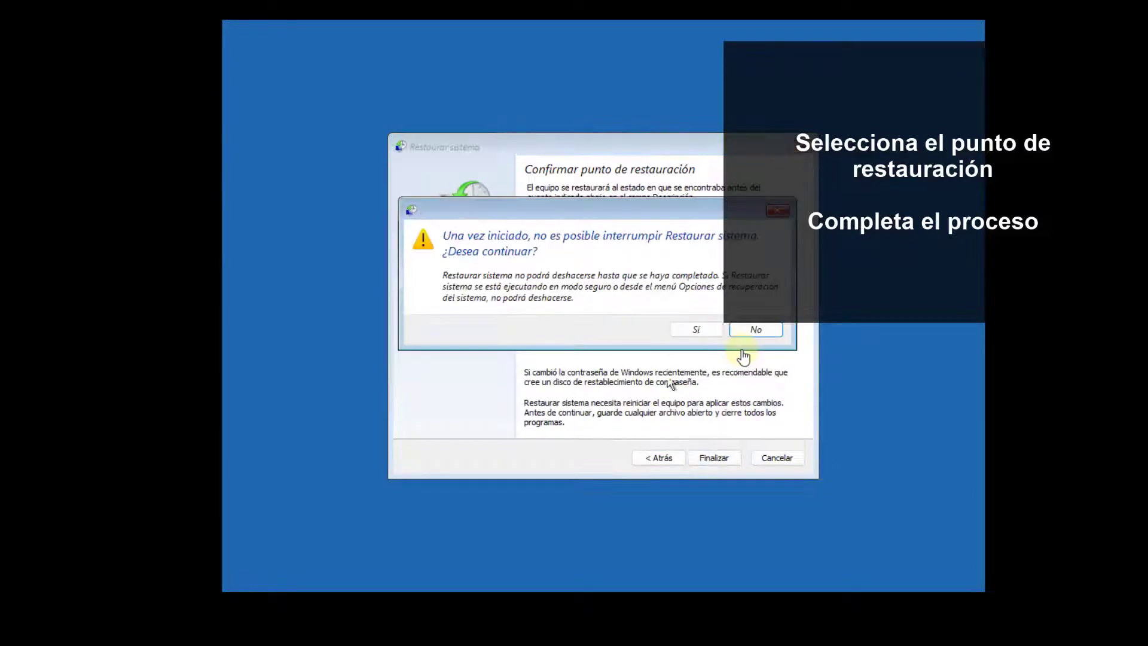
left_click(683, 331)
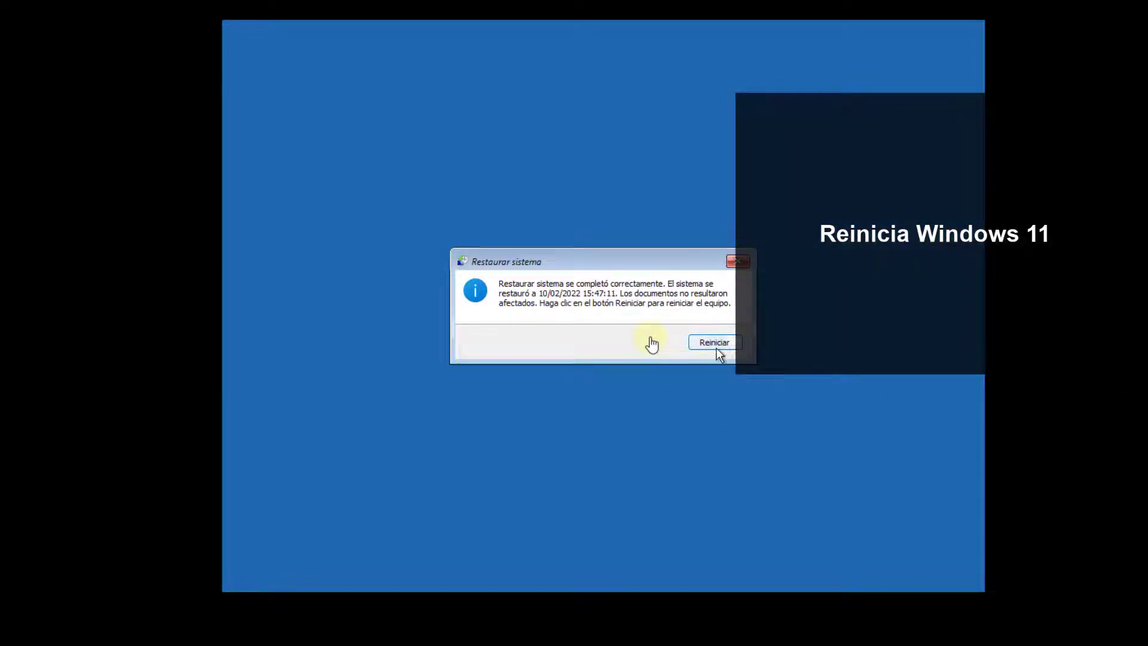
- Restart after the restore, then dismiss the lock screen and sign in with the account password
left_click(717, 345)
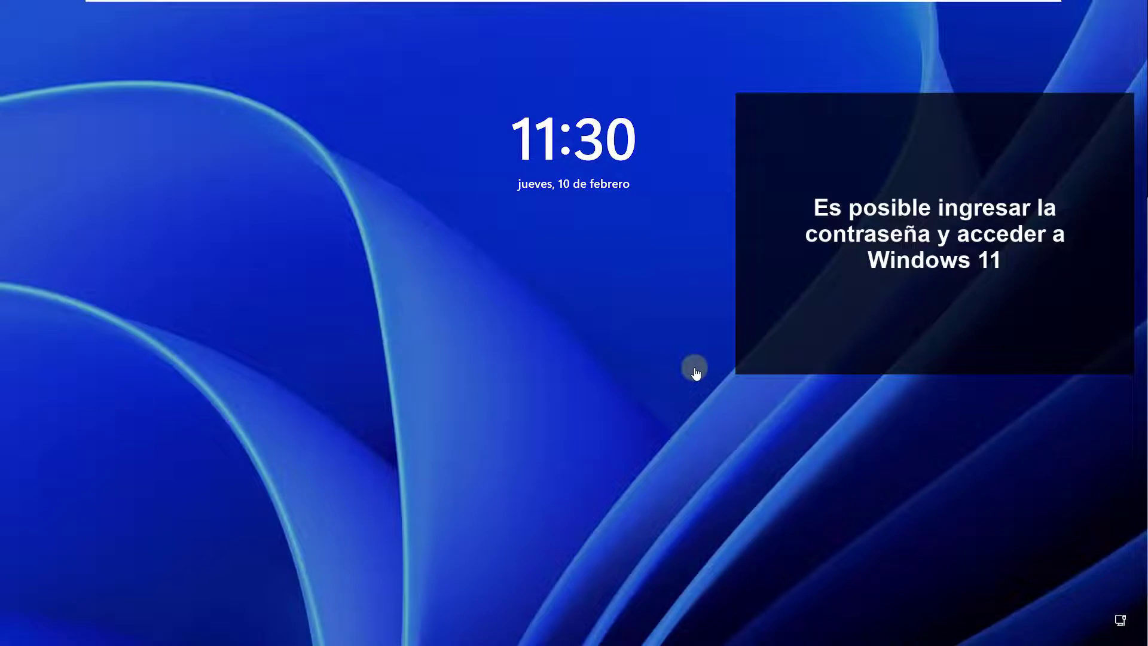
left_click(696, 372)
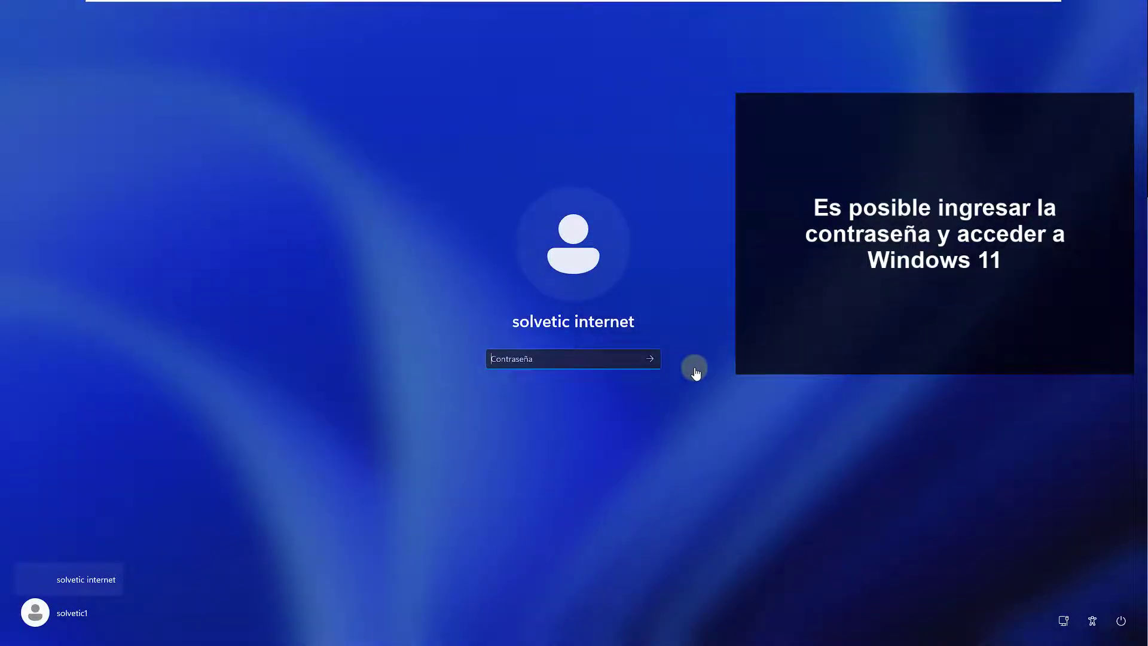
type("•••••••")
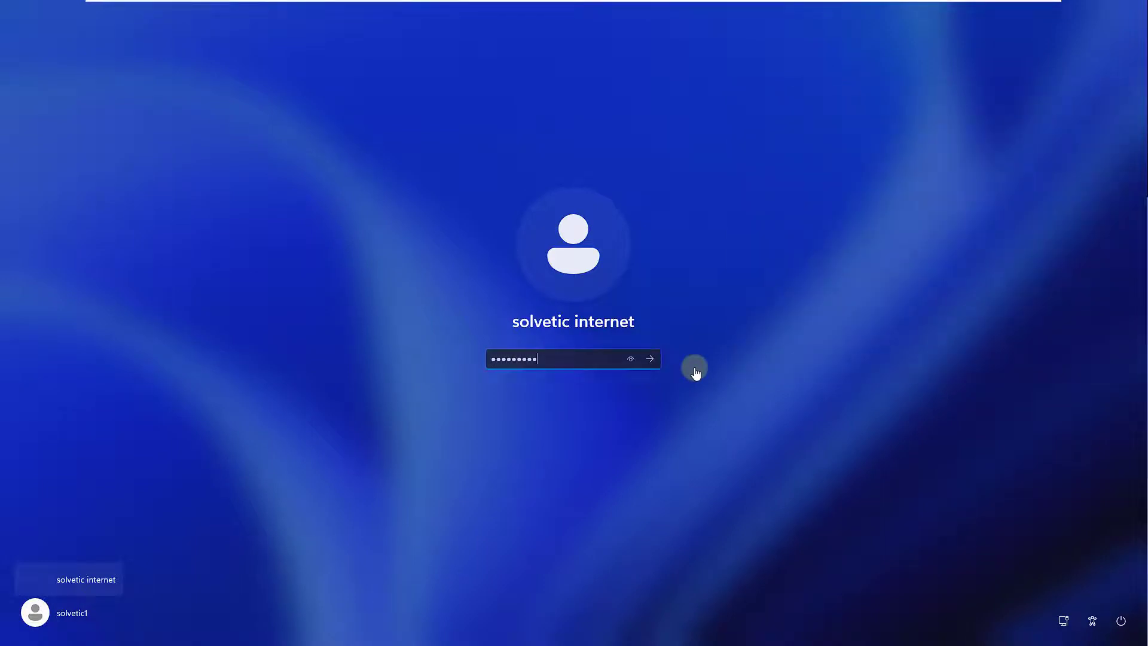
key("Return")
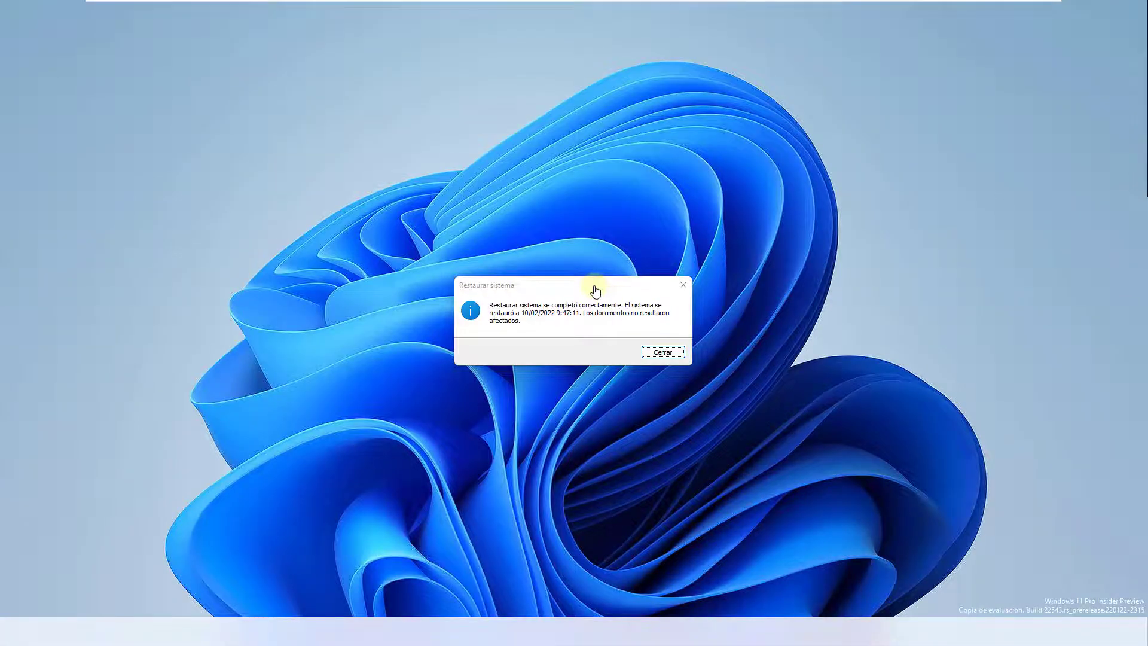
- Dismiss the Restaurar sistema success message so the PC reboots into Automatic Repair
key("Return")
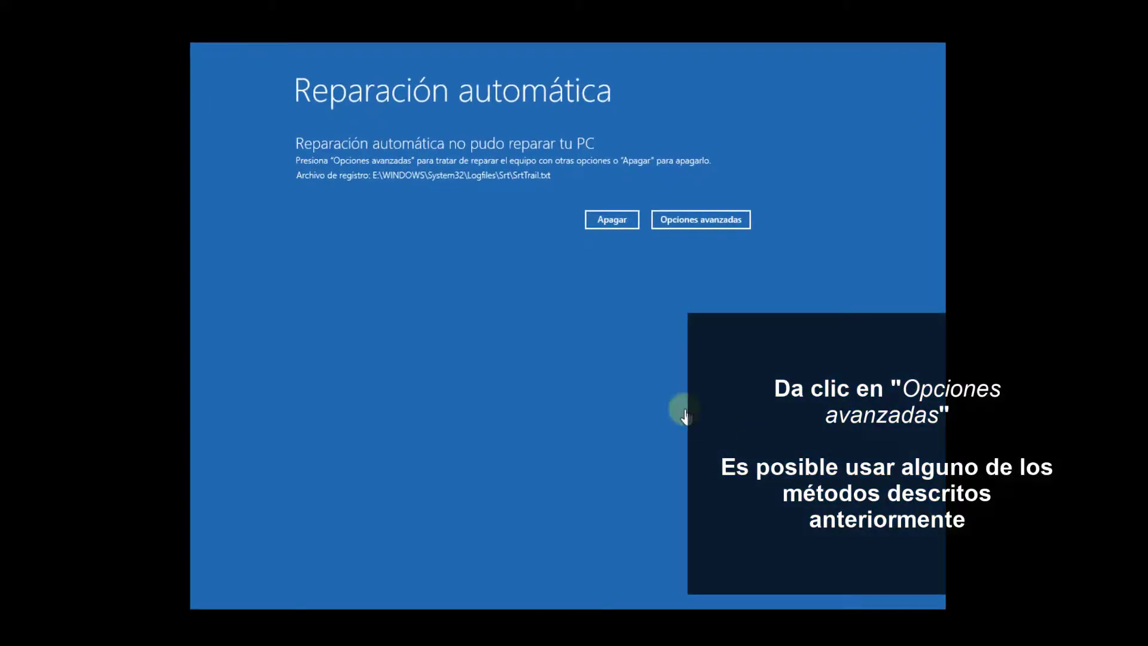
- Choose Opciones avanzadas on the failed Reparación automática screen
left_click(691, 225)
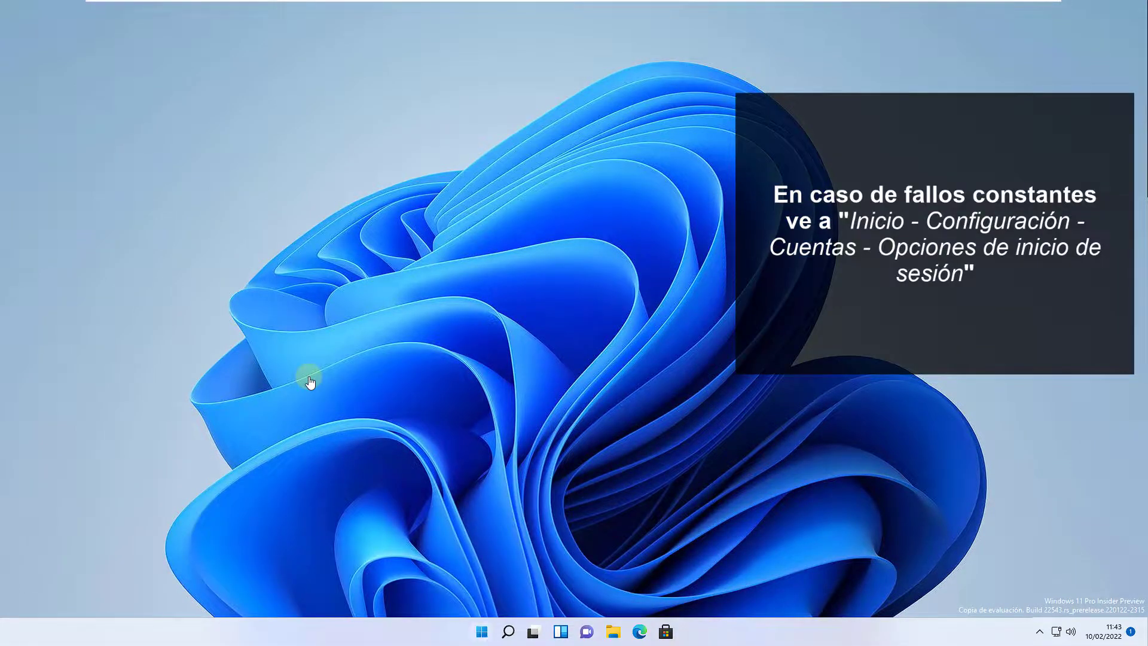
- Reach the Cambiar la contraseña dialog via Configuración > Cuentas > Opciones de inicio de sesión > Contraseña
key("super")
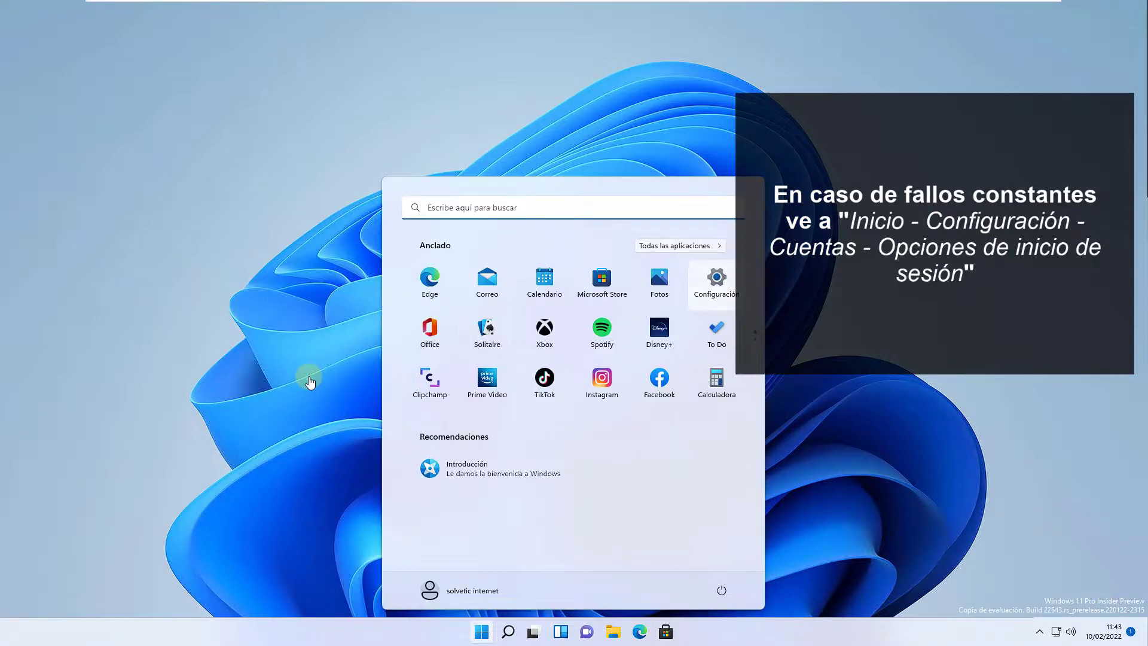
key("Return")
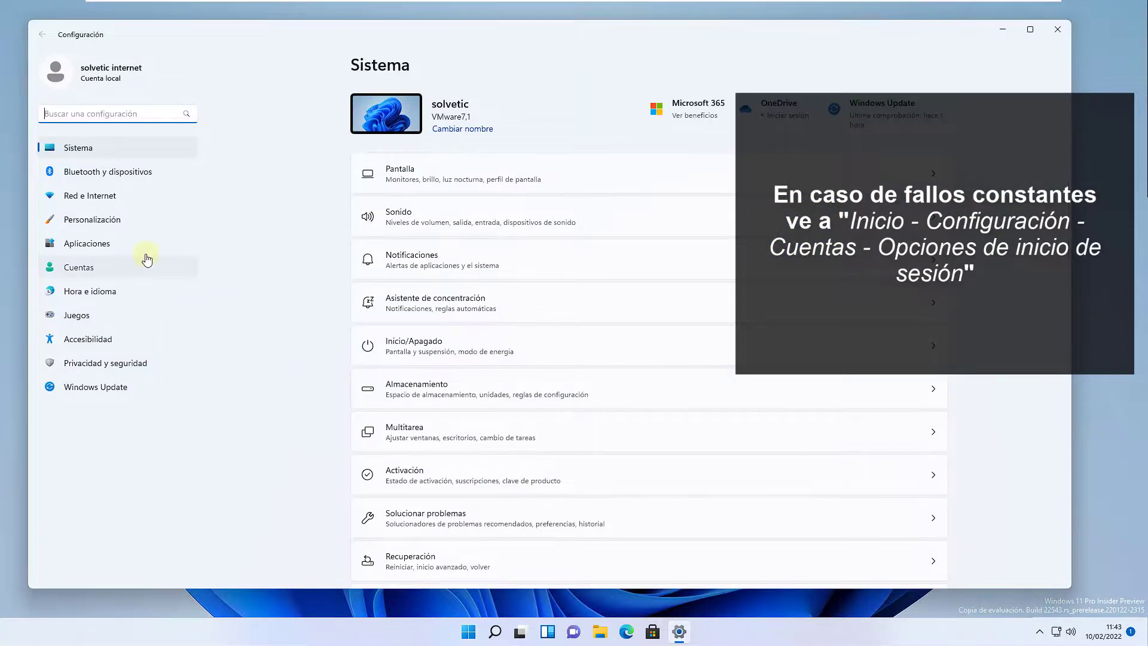
left_click(147, 259)
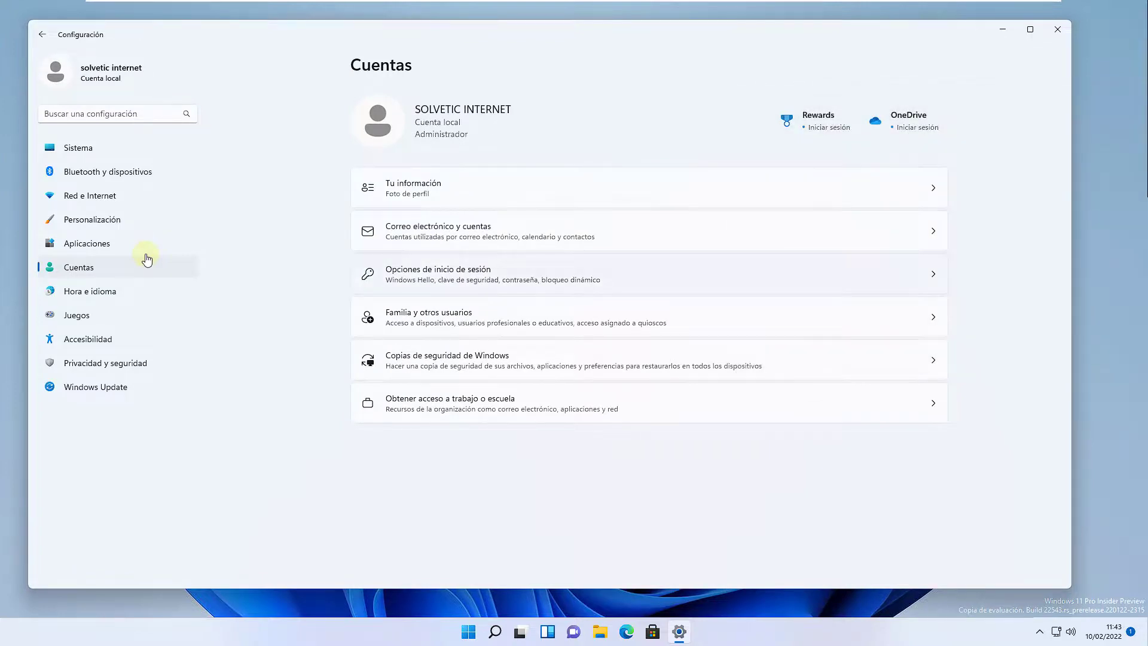
left_click(876, 276)
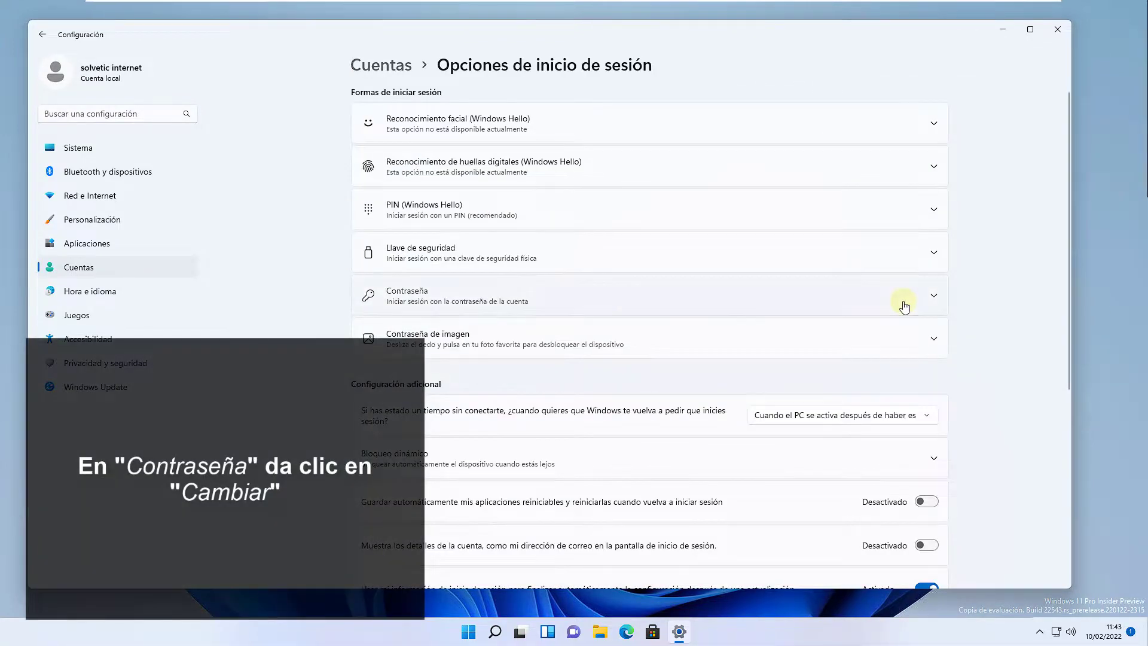
left_click(904, 306)
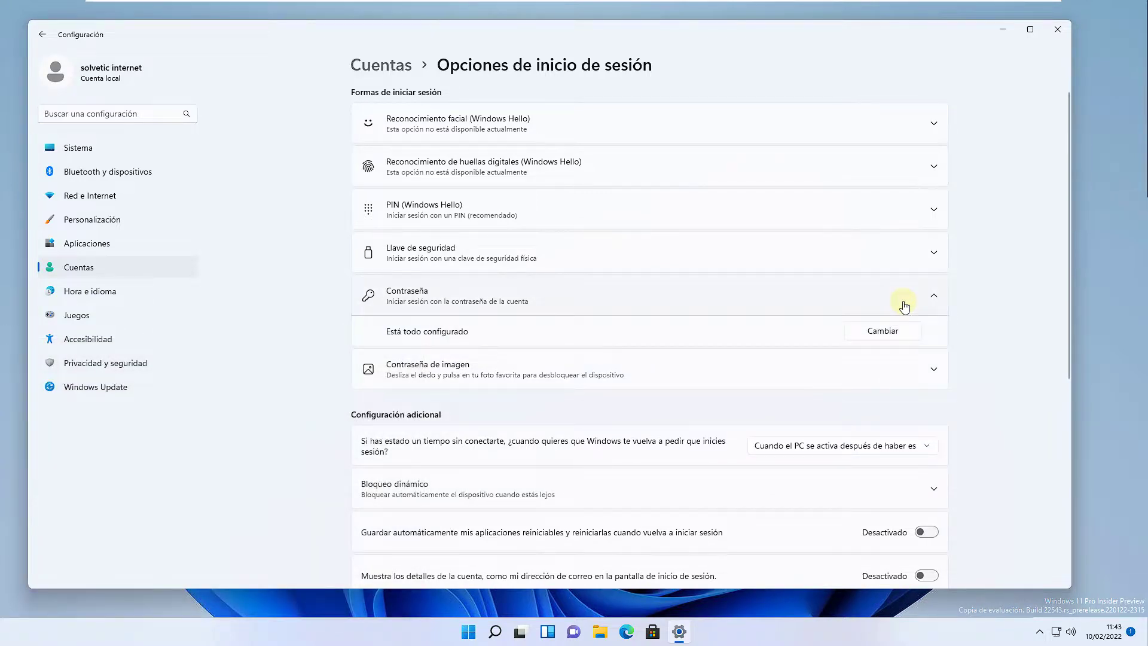
left_click(883, 330)
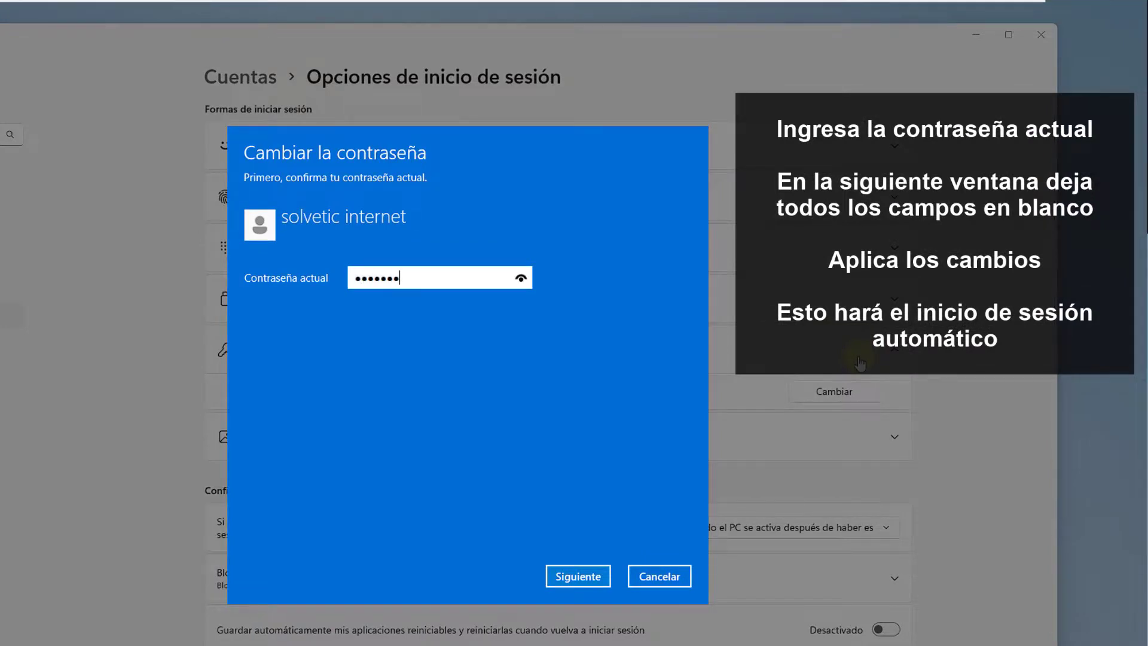
- Confirm the current password, leave the new password fields blank, then minimize Settings
key("Return")
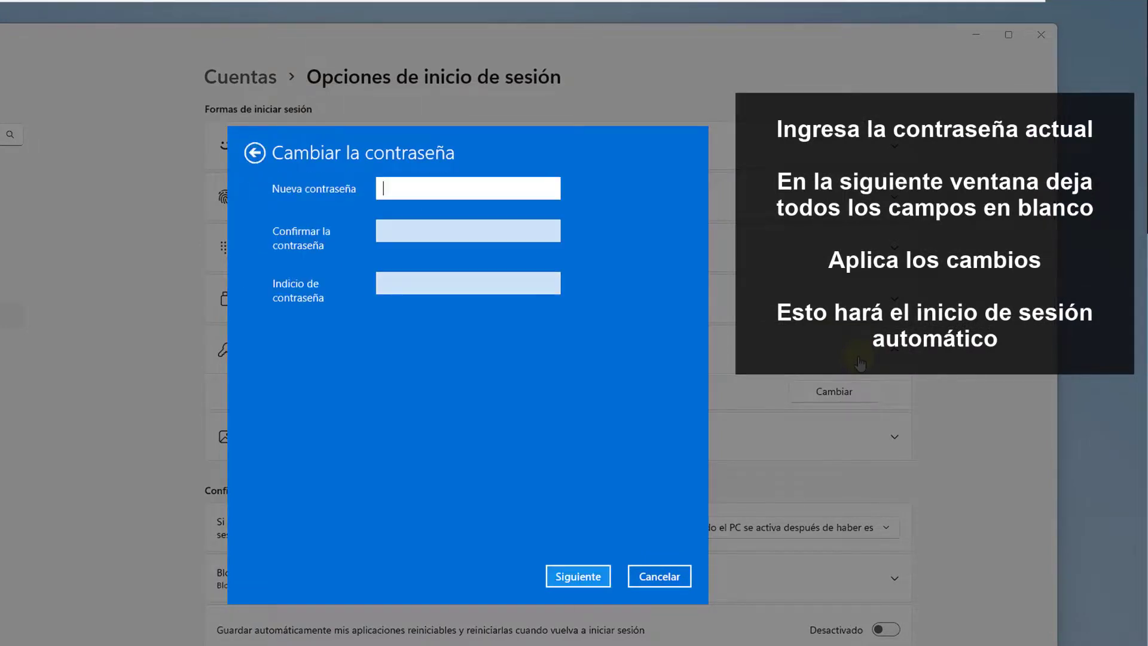
key("Return")
key("Return")
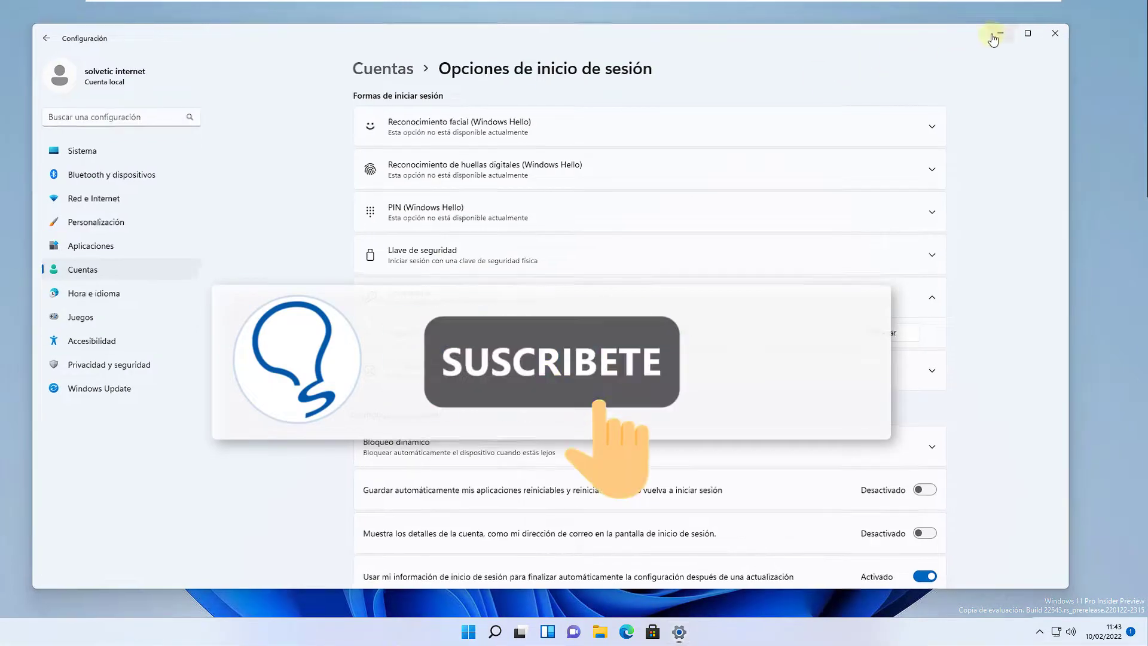
left_click(993, 36)
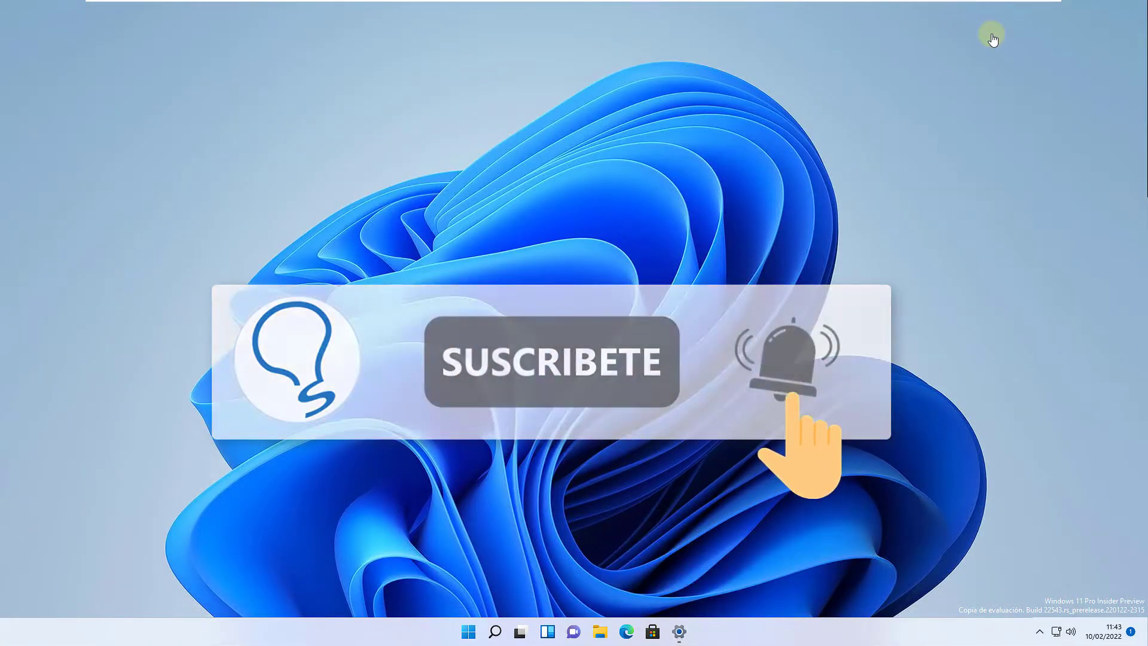